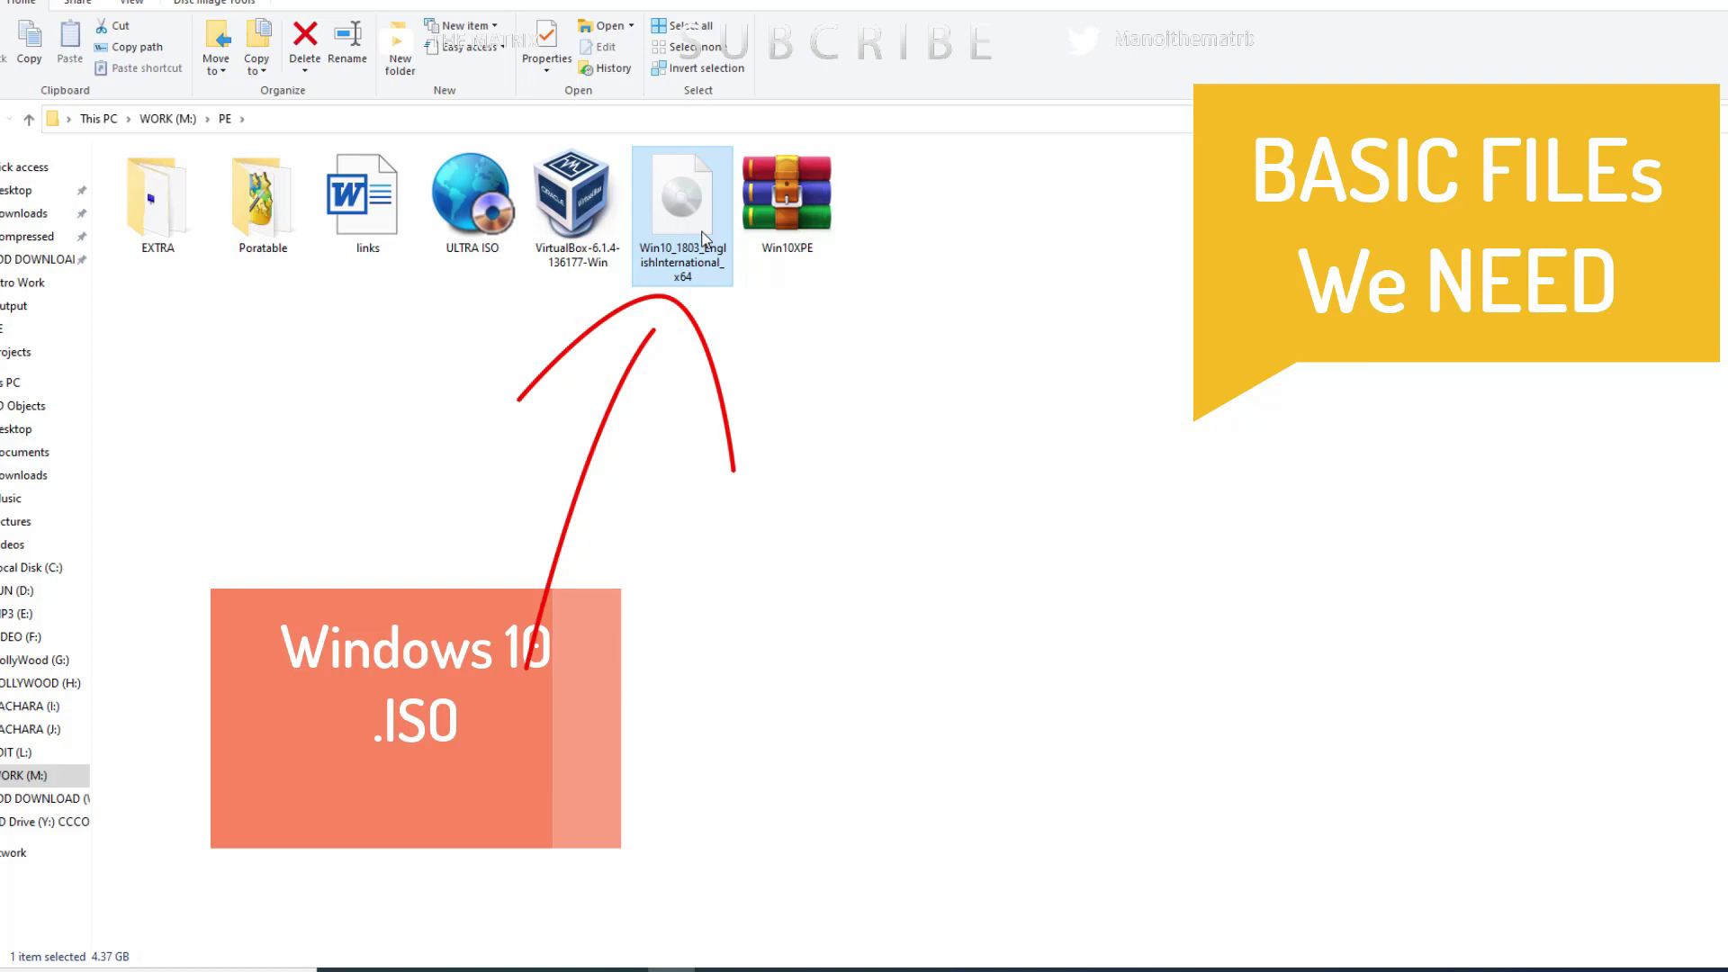
- Review the Windows 10 ISO, VirtualBox, ULTRA ISO and Win10XPE files in the PE folder and check their combined size
click(823, 362)
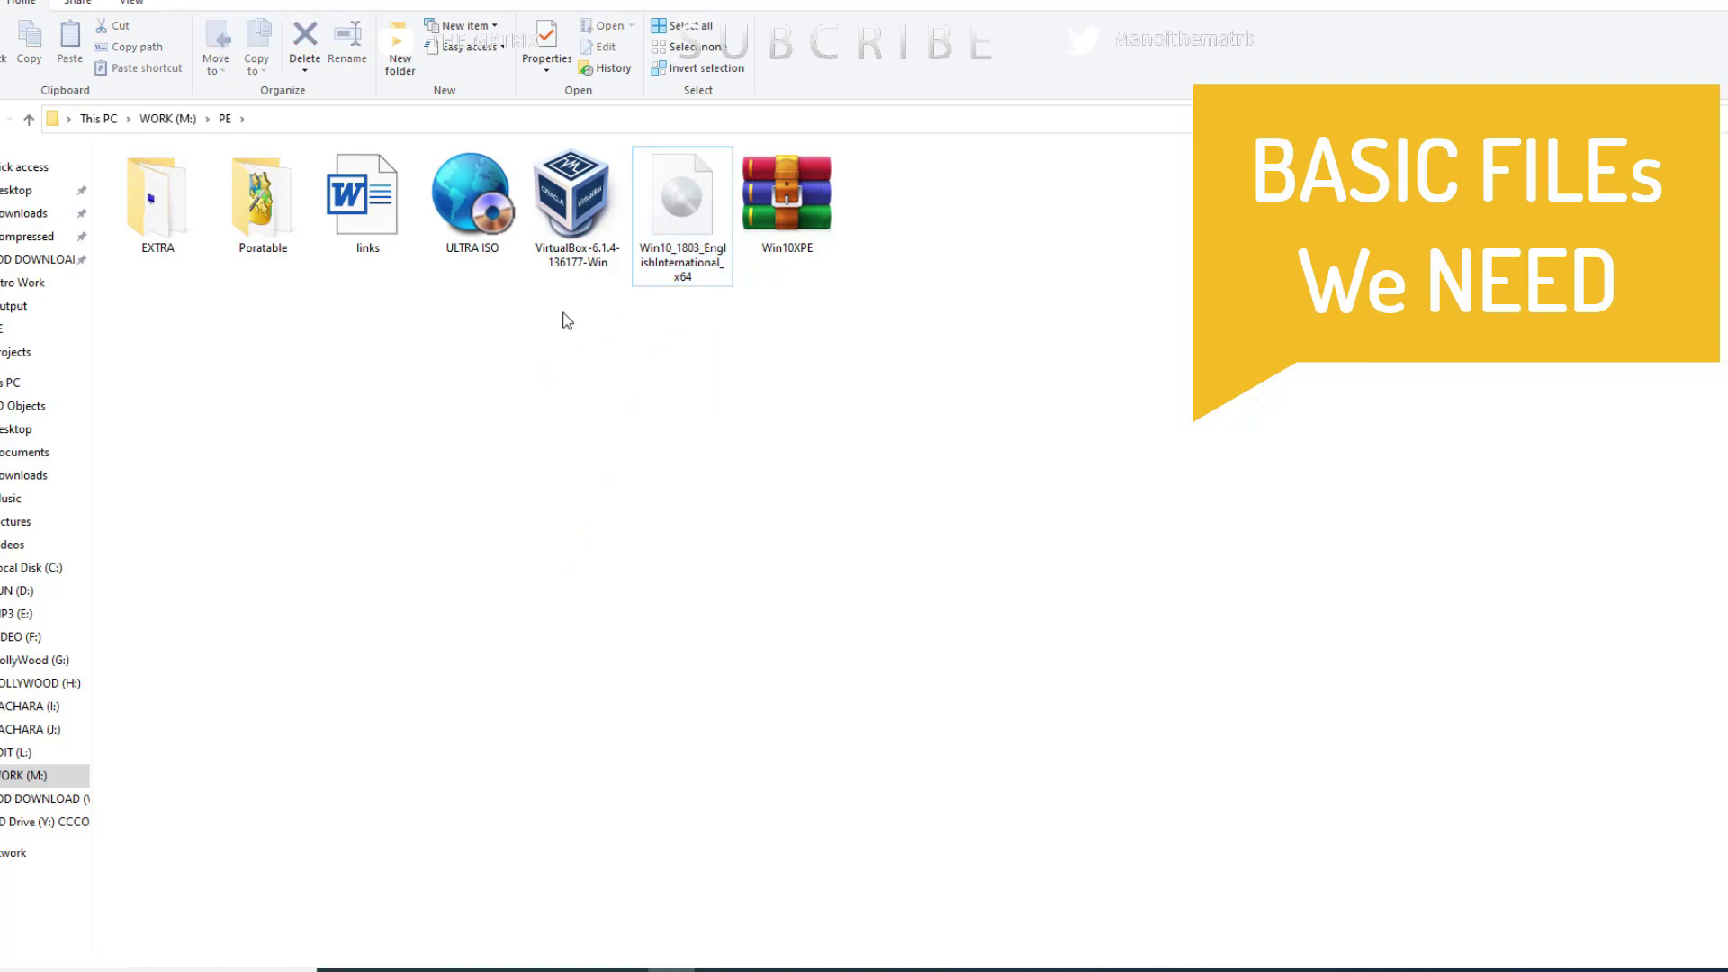
click(573, 260)
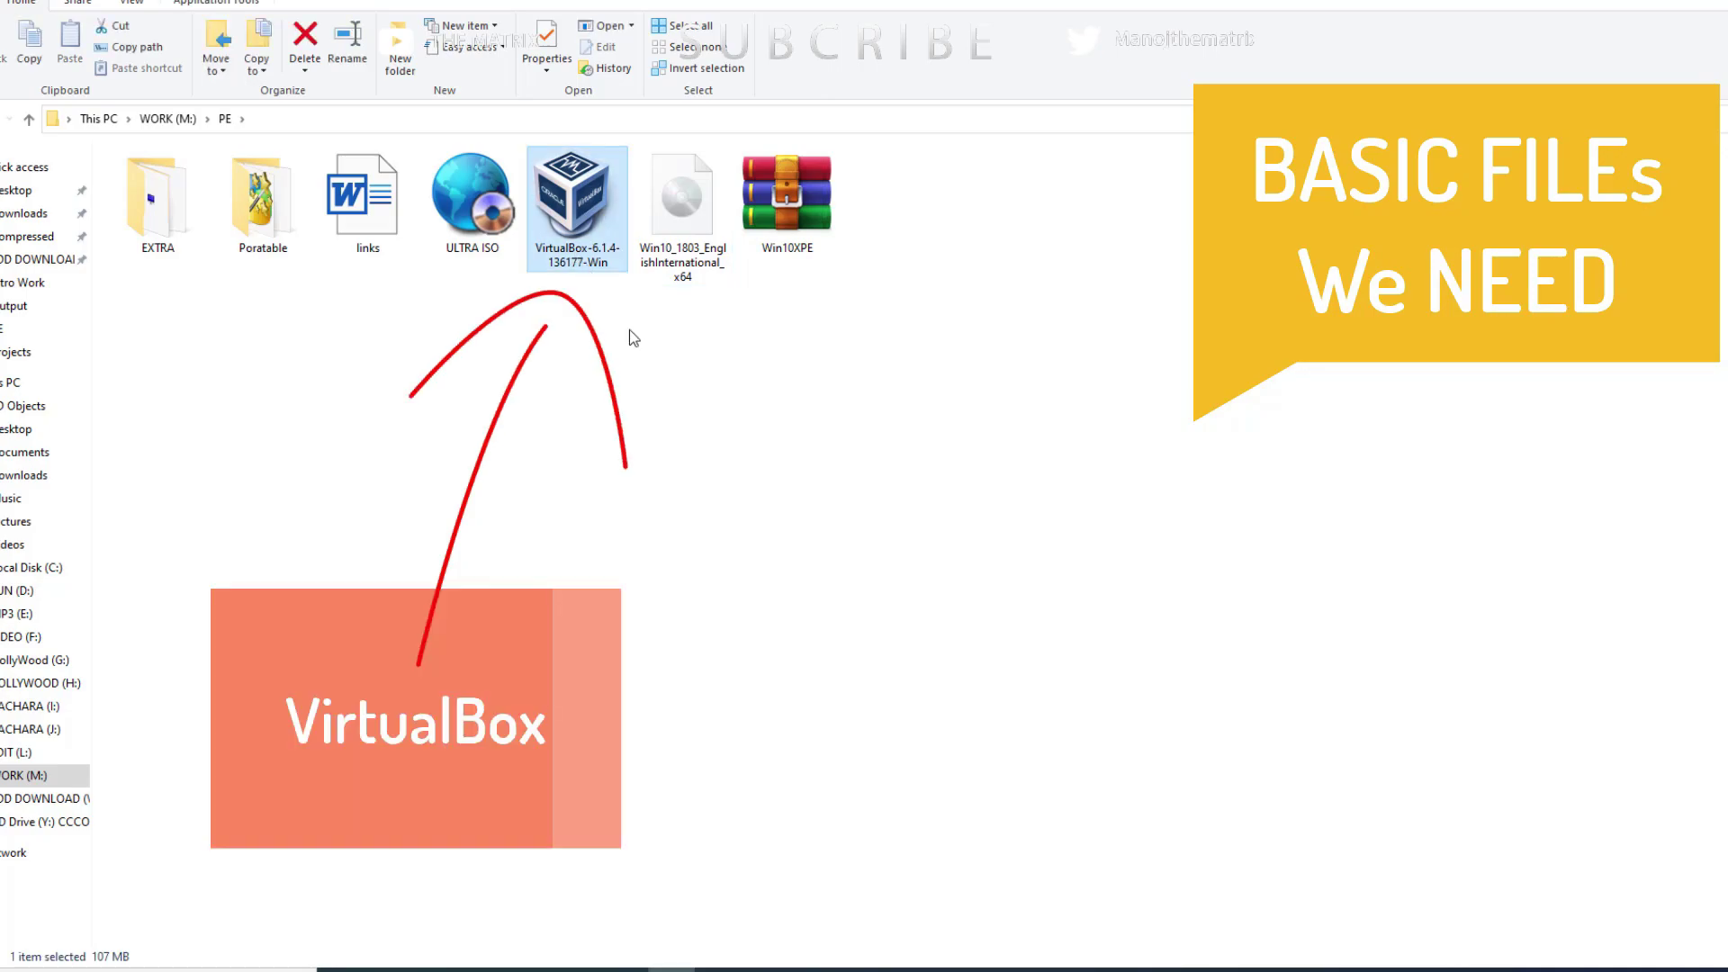
click(586, 353)
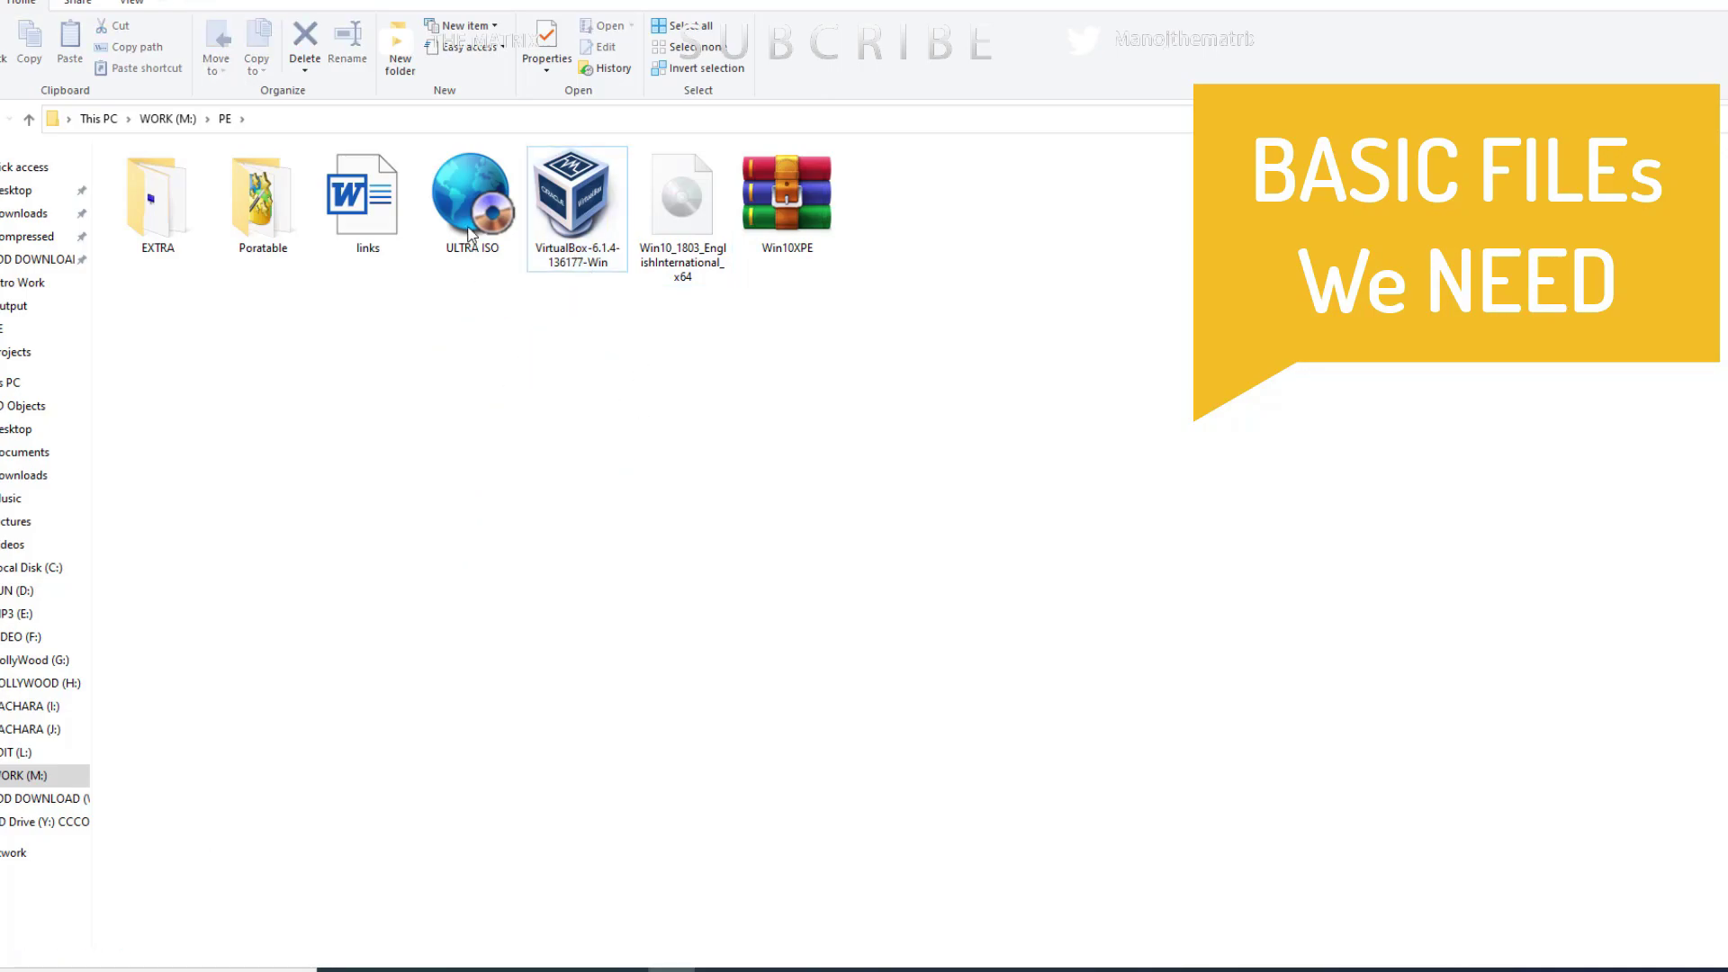
click(471, 232)
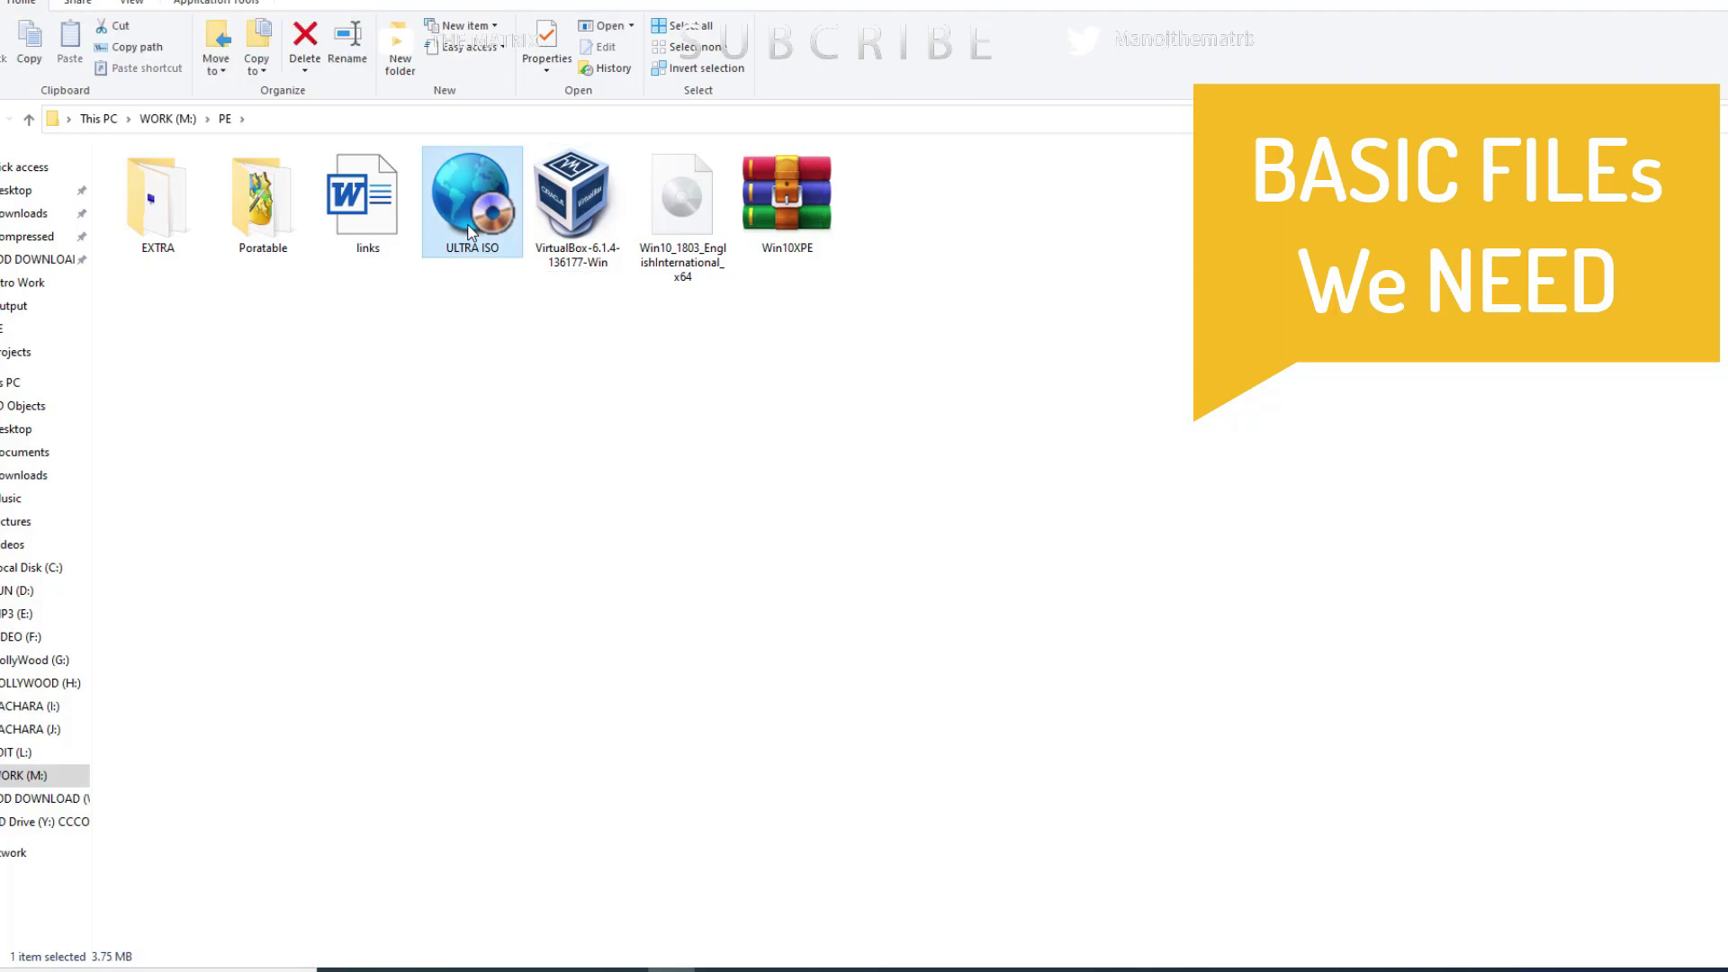
click(667, 425)
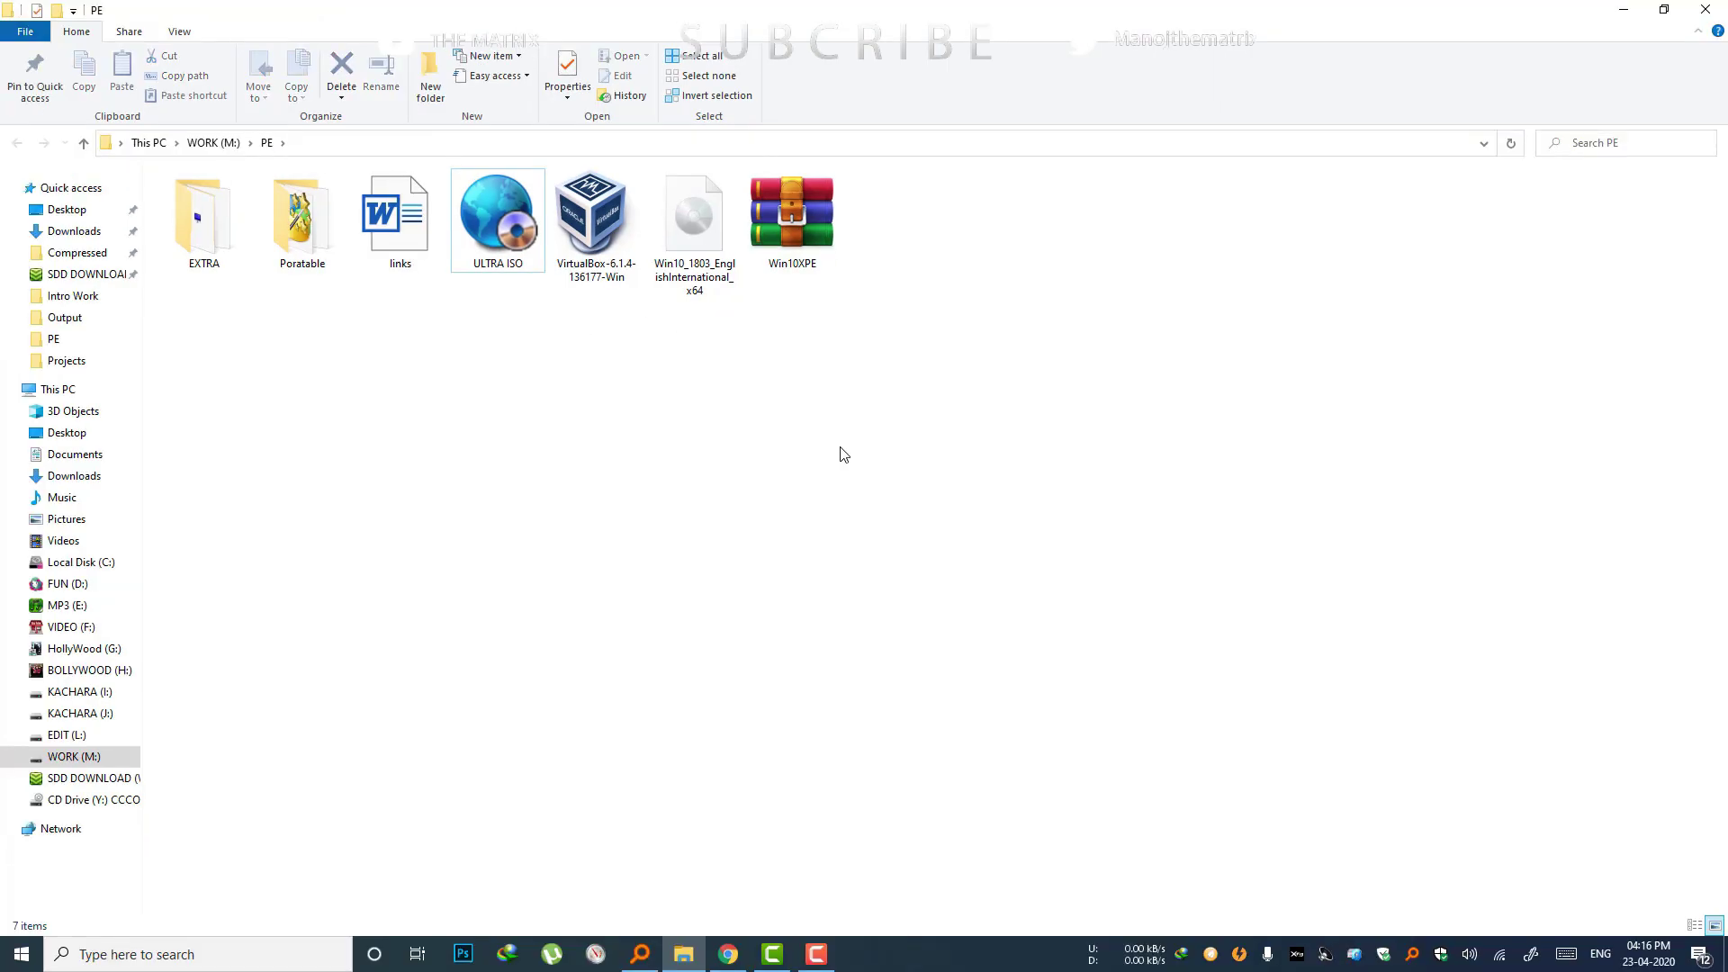
drag(457, 333, 792, 230)
right_click(793, 230)
click(686, 692)
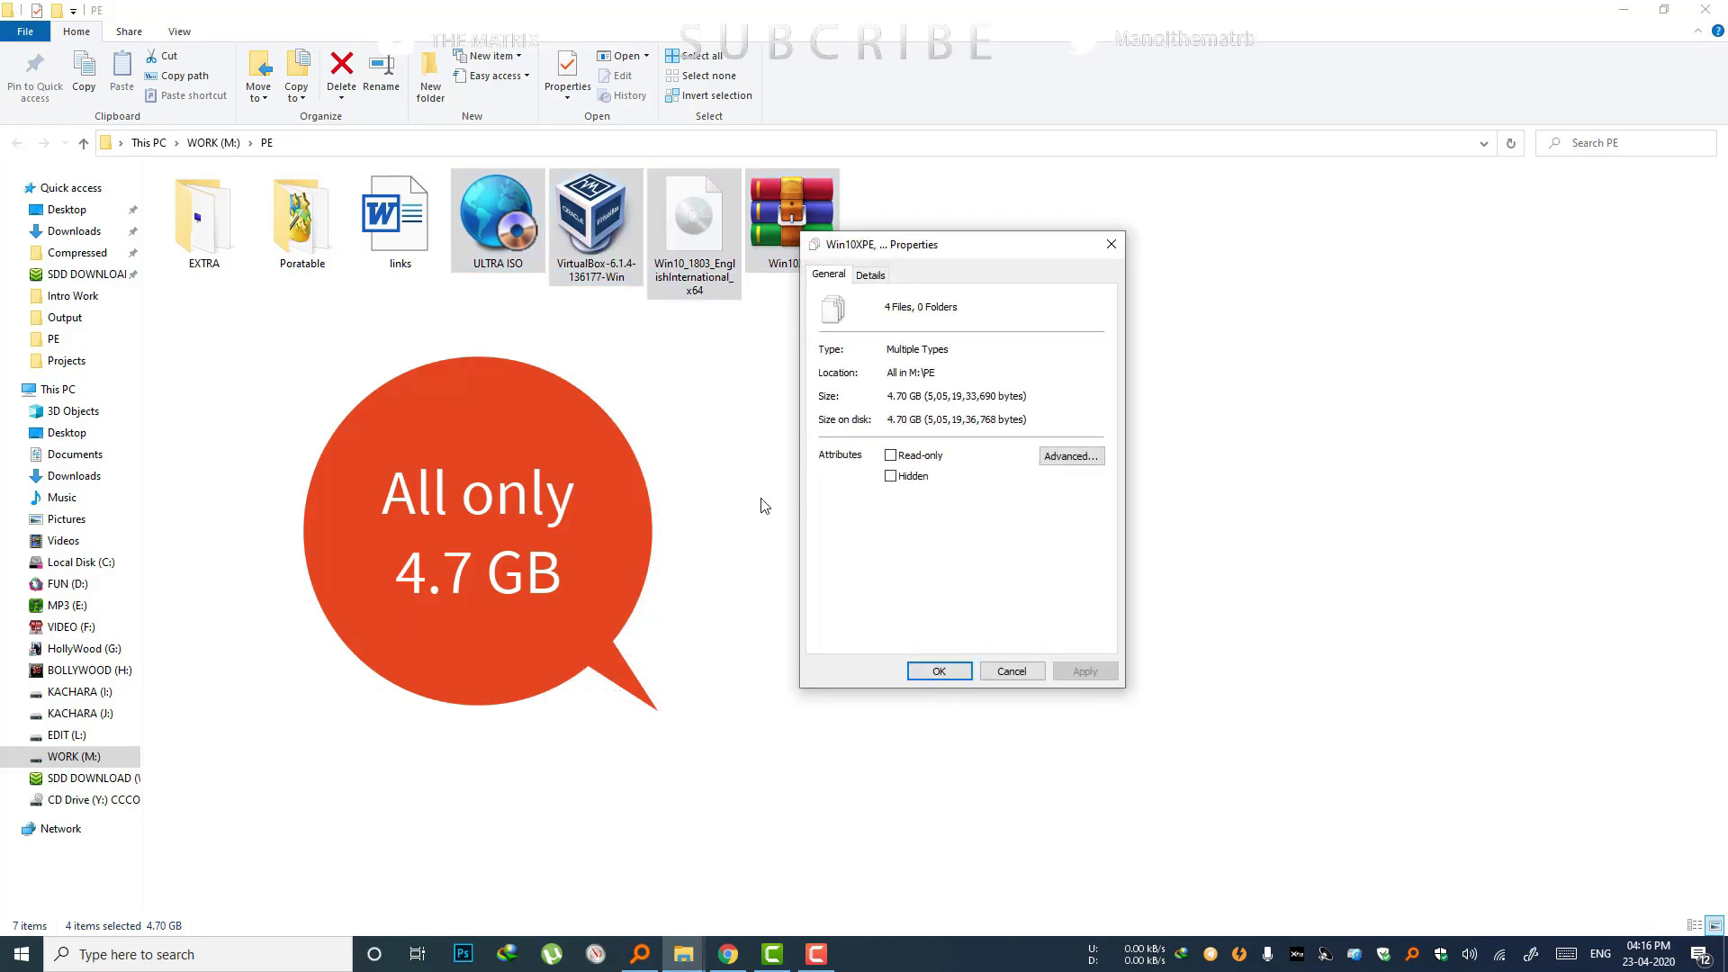
click(1007, 671)
click(992, 436)
- Extract the Win10XPE archive with 7-Zip into its own Win10XPE folder and refresh the file view
click(795, 252)
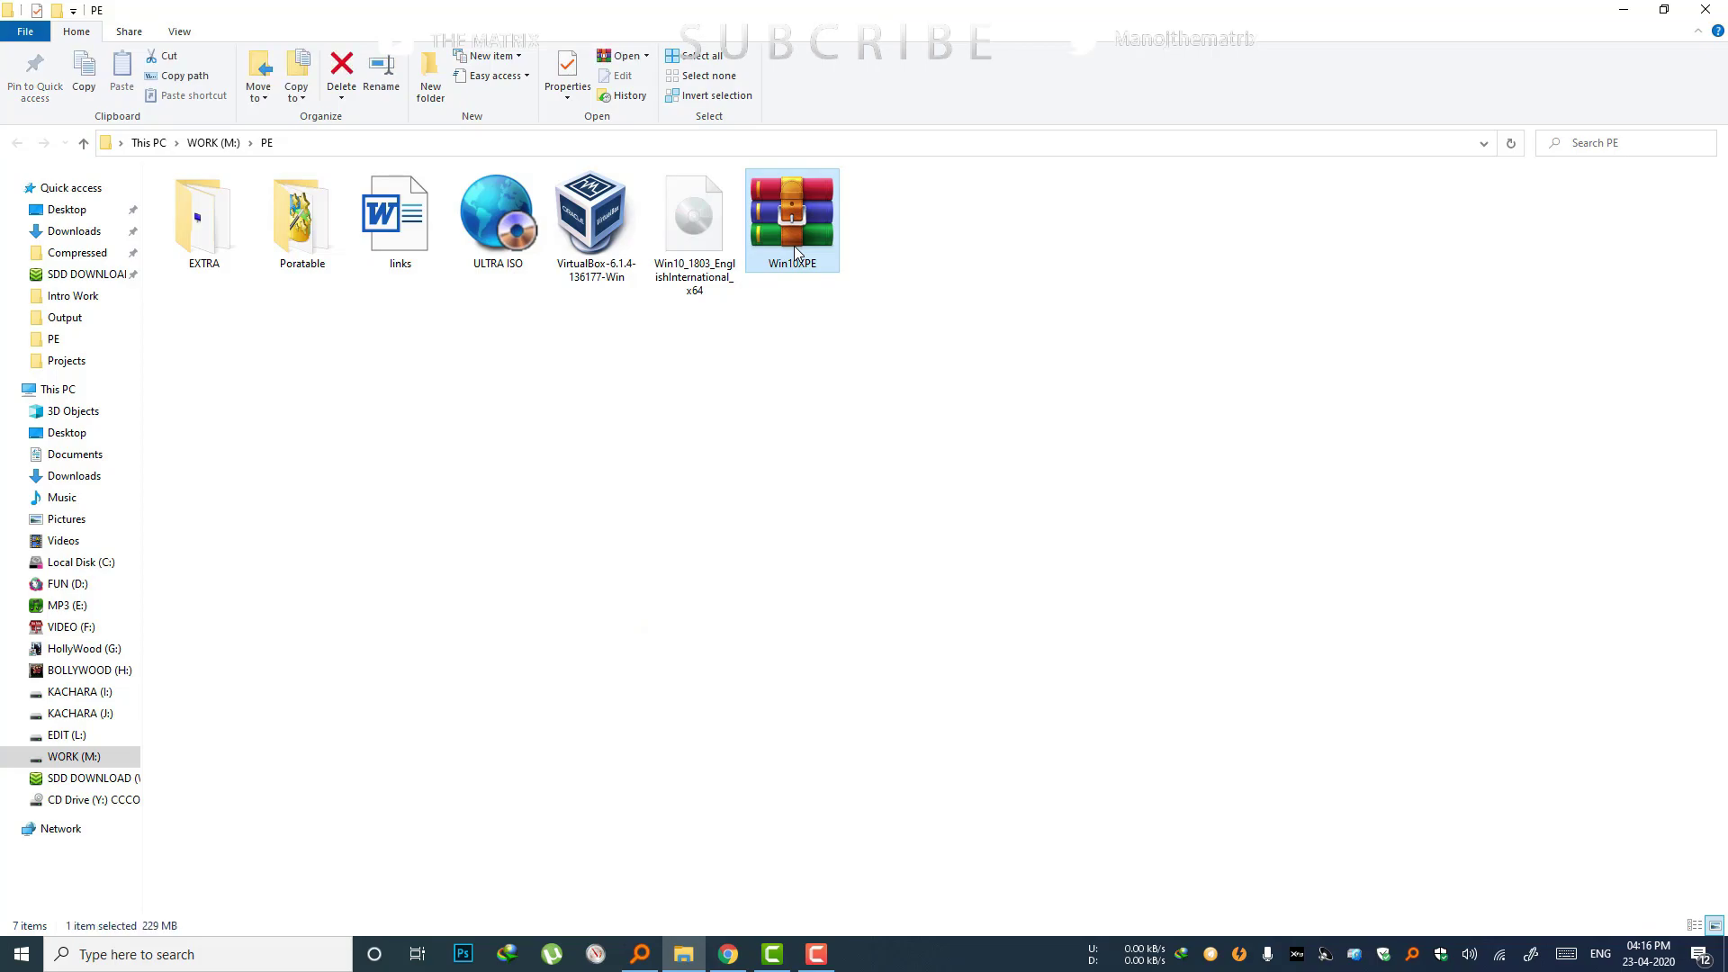
right_click(796, 248)
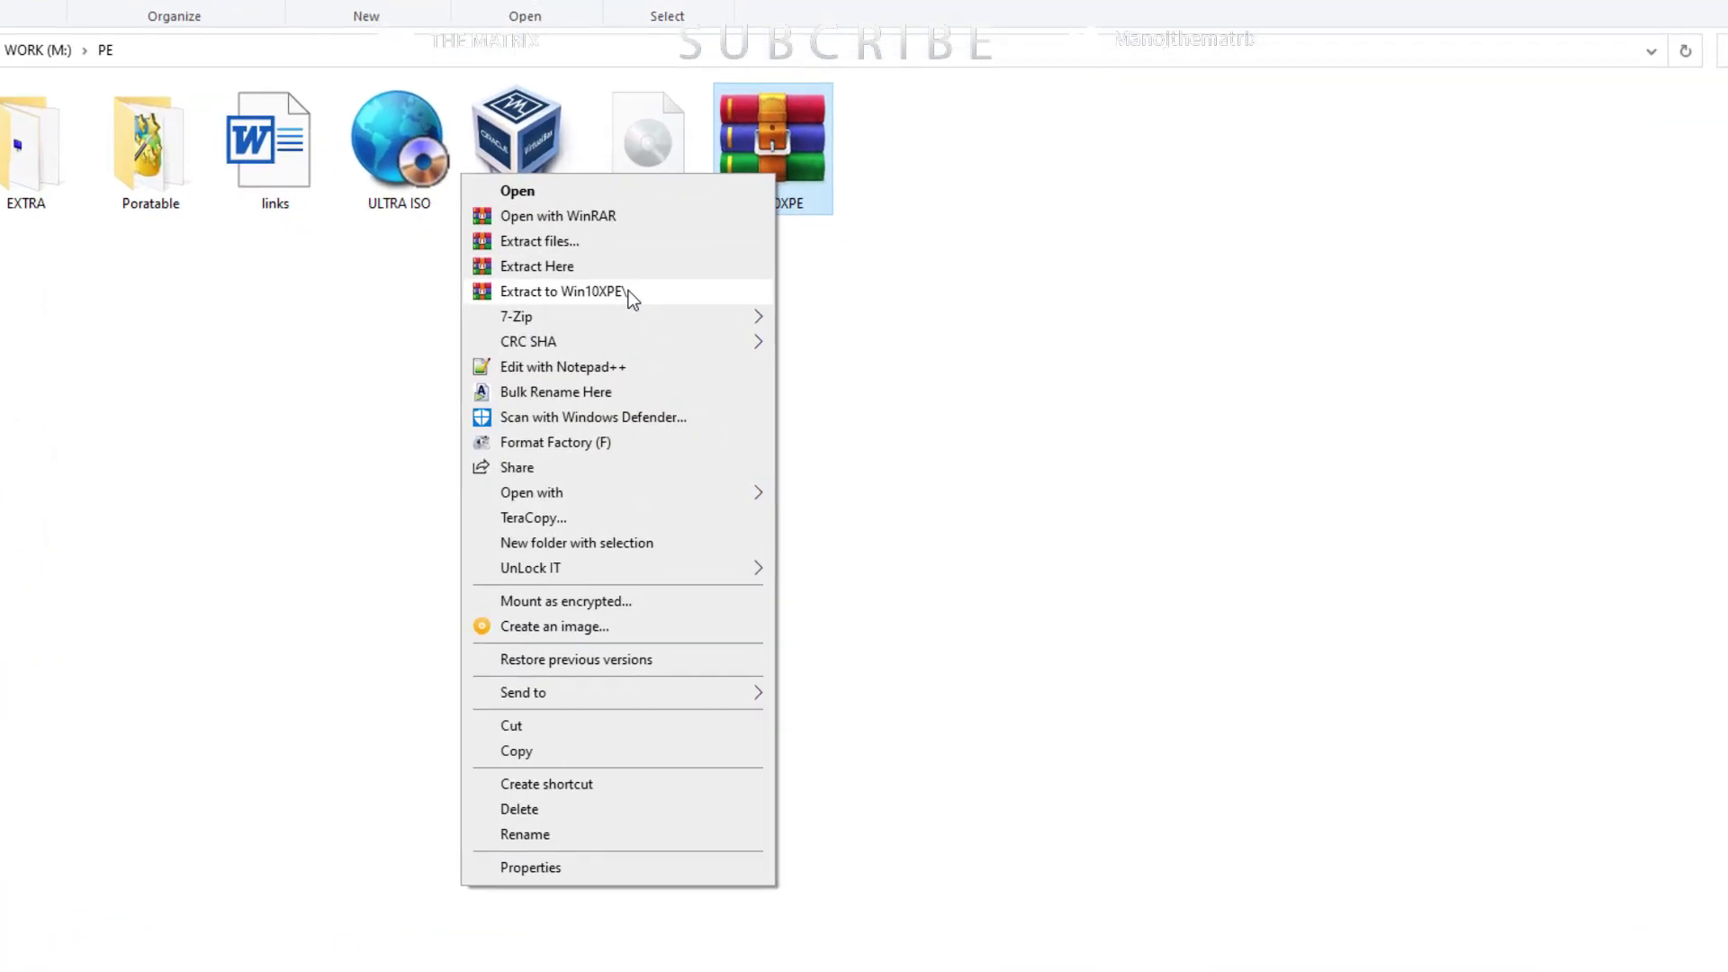
mouse_move(626, 312)
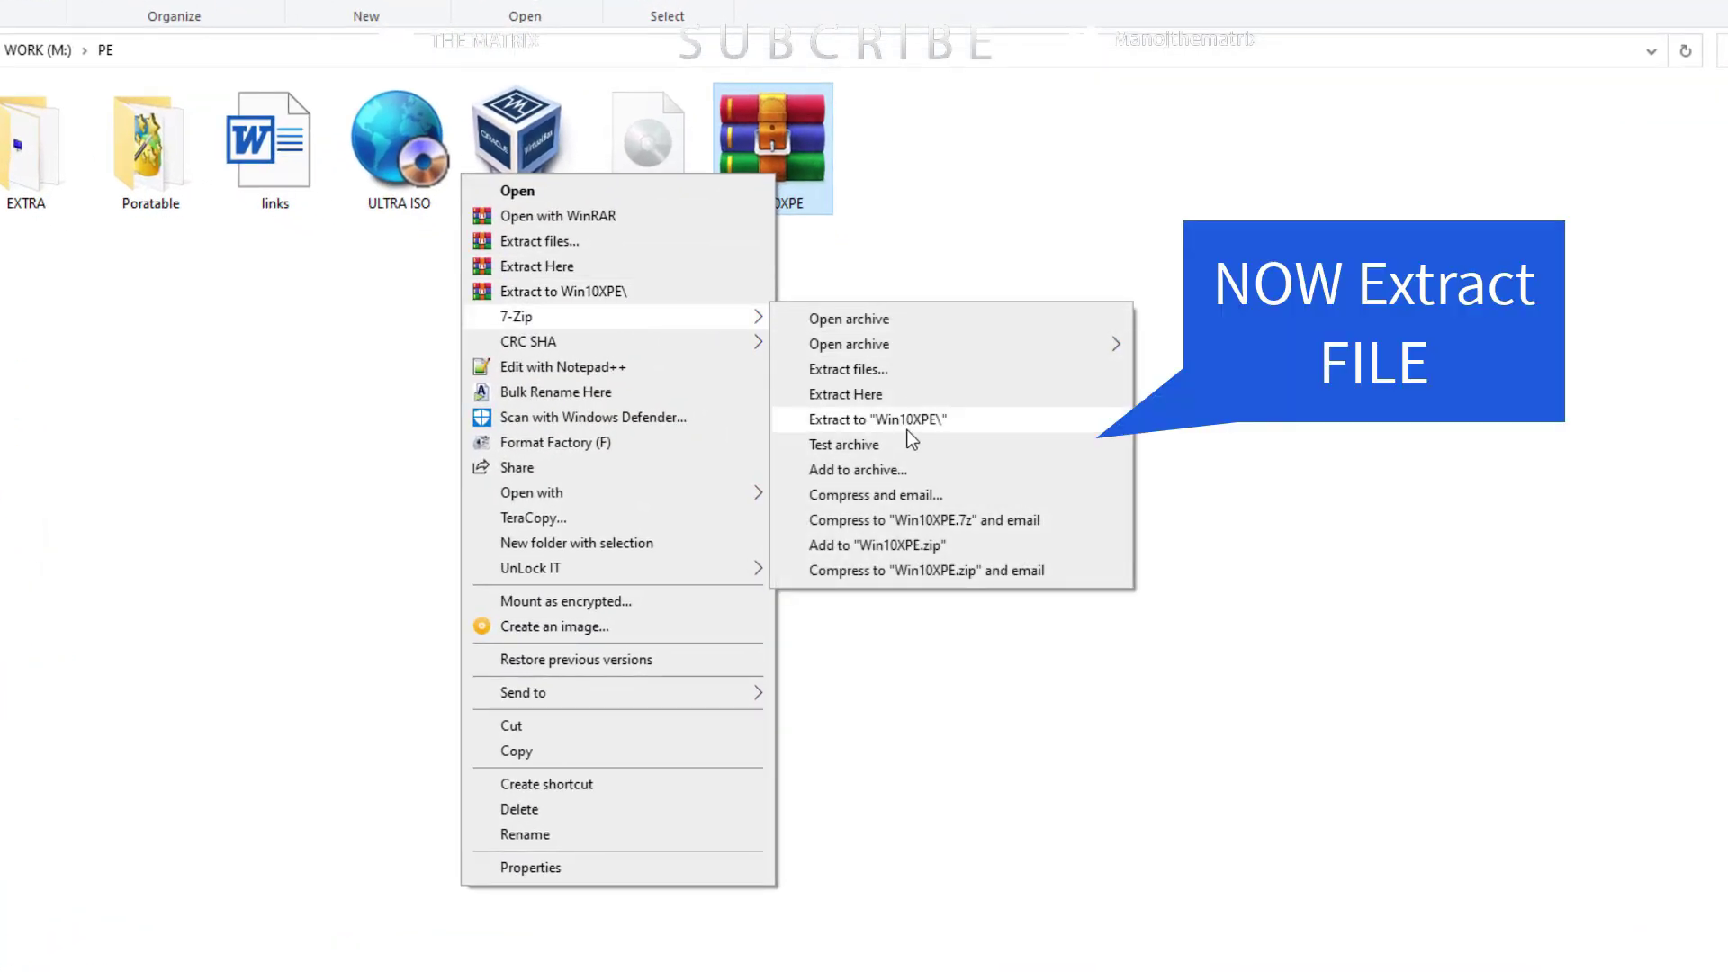
click(904, 423)
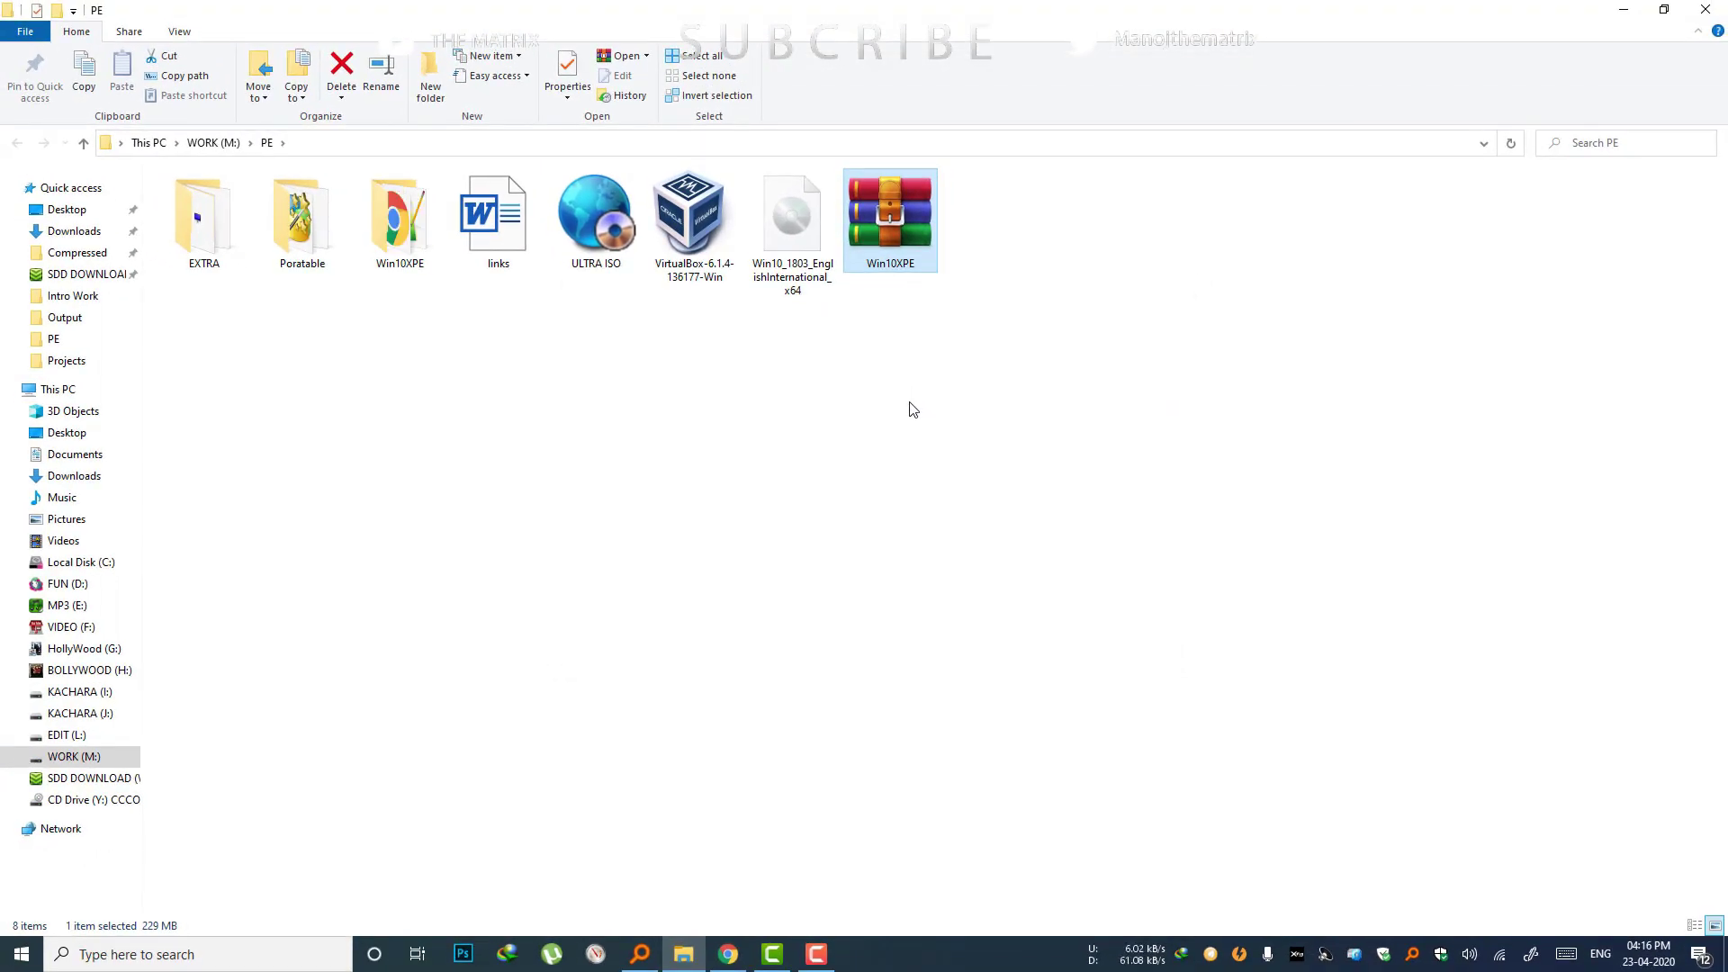
right_click(899, 399)
click(778, 500)
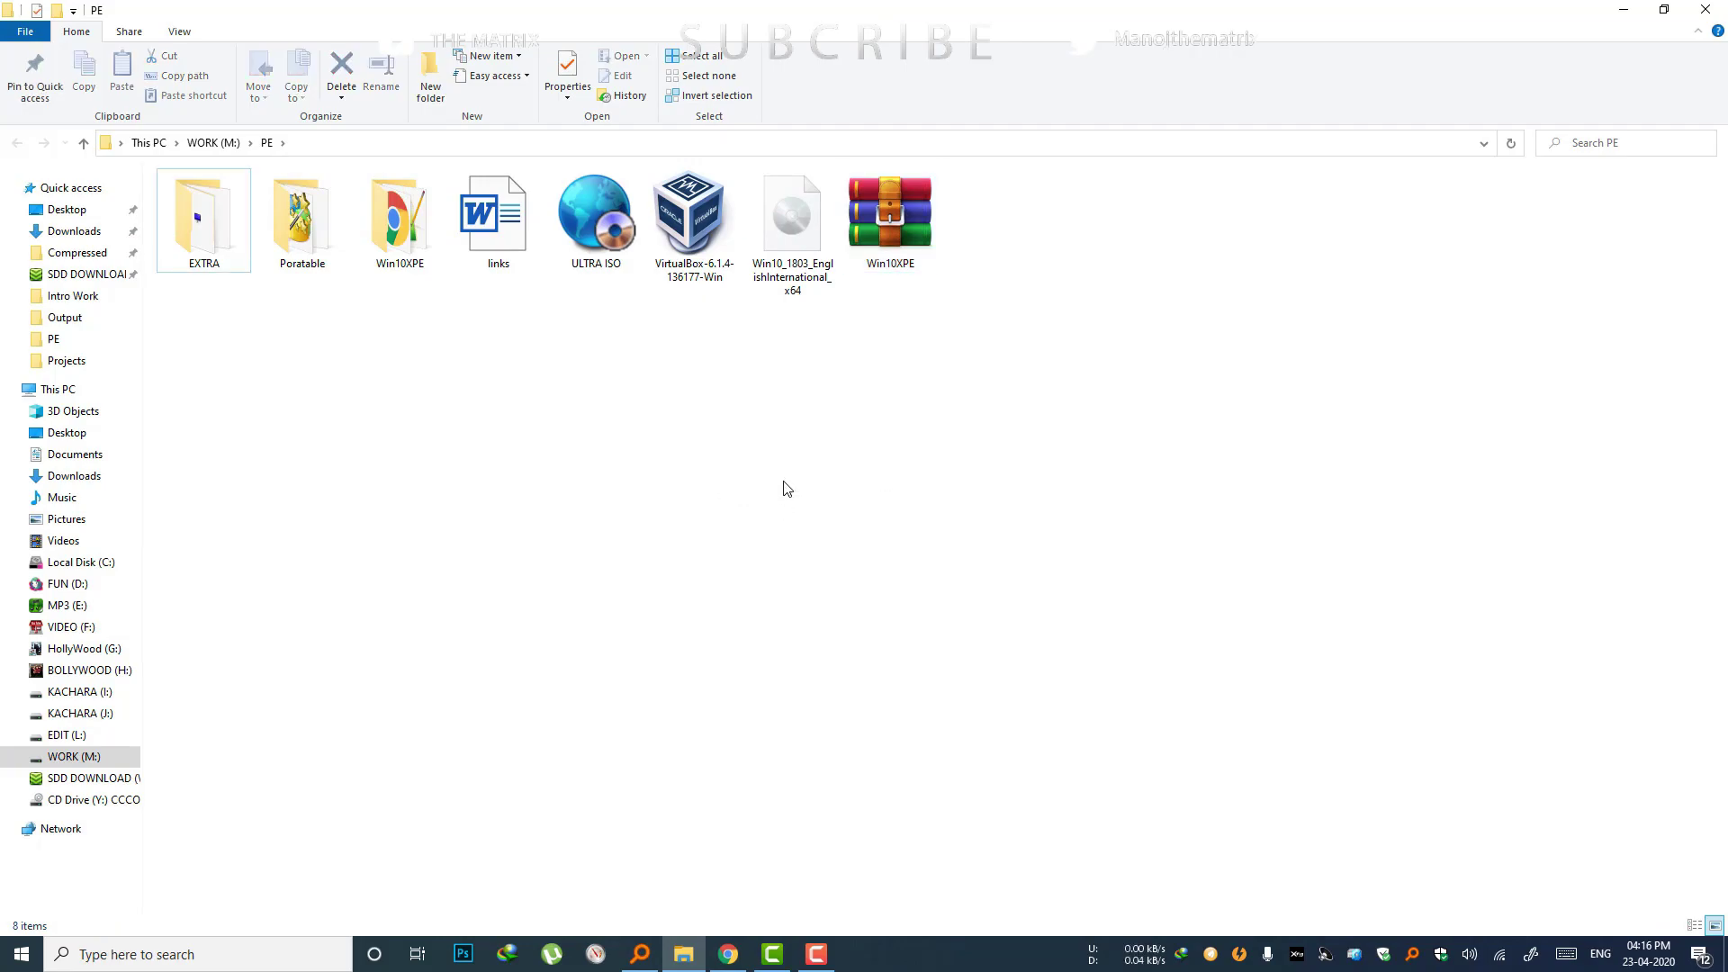
- Open the extracted Win10XPE folder and locate the Win10XPE application inside it
click(393, 252)
click(575, 373)
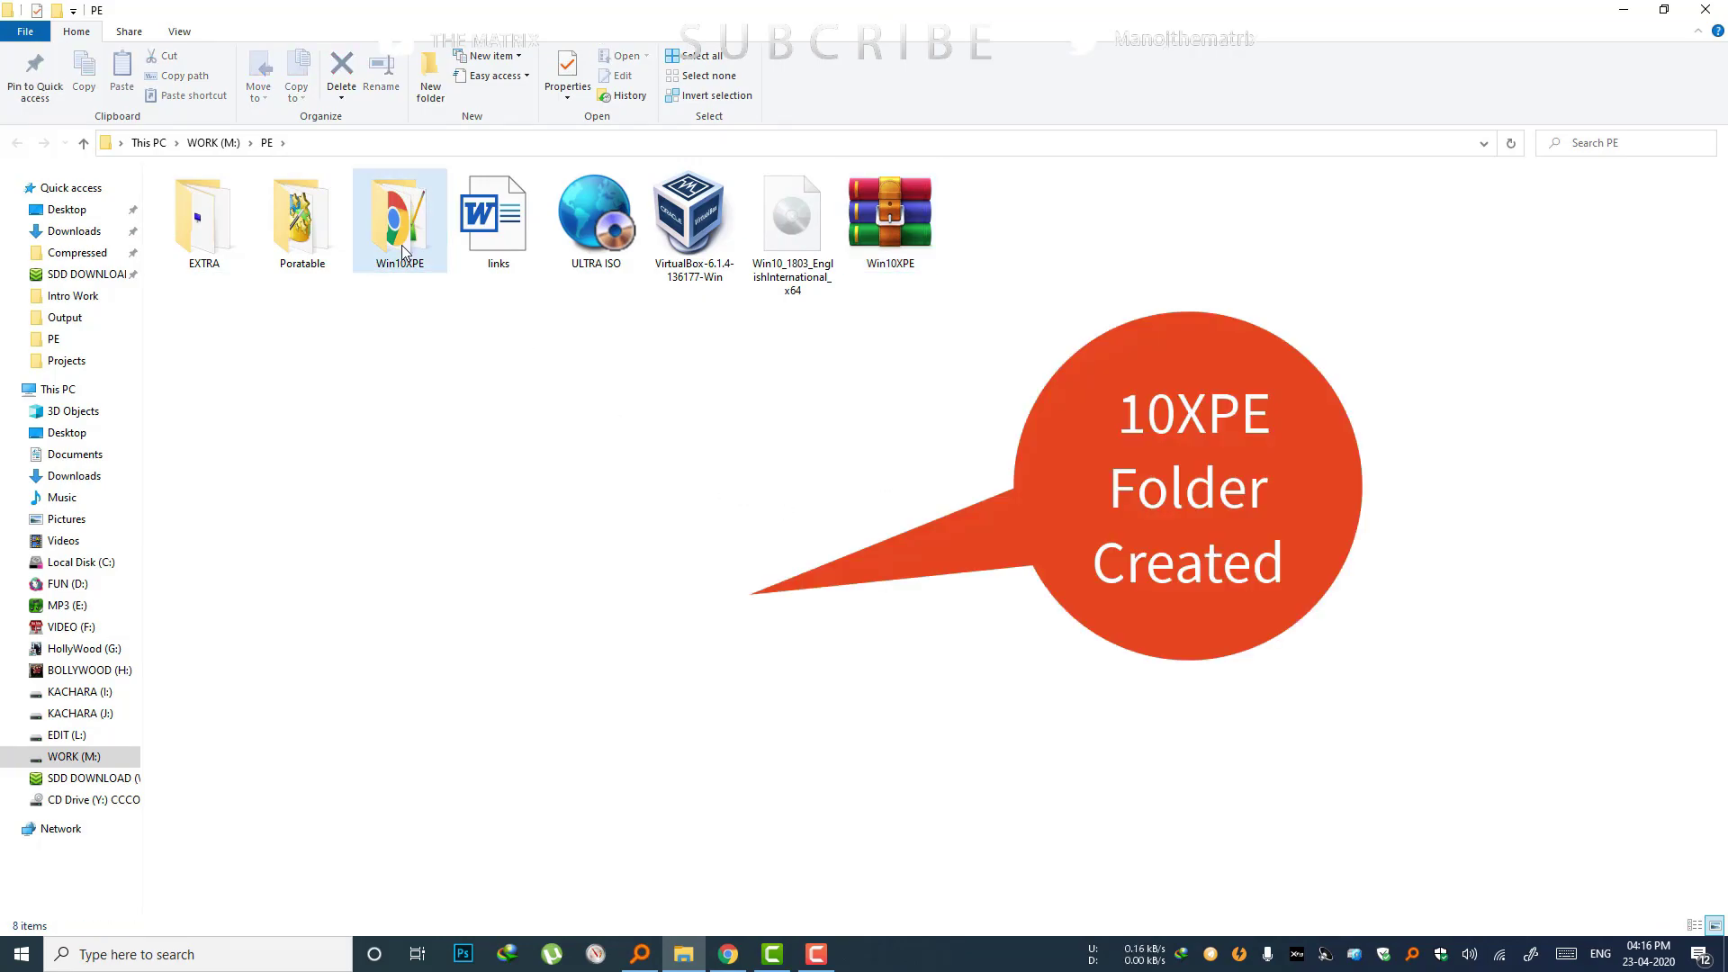
double_click(402, 252)
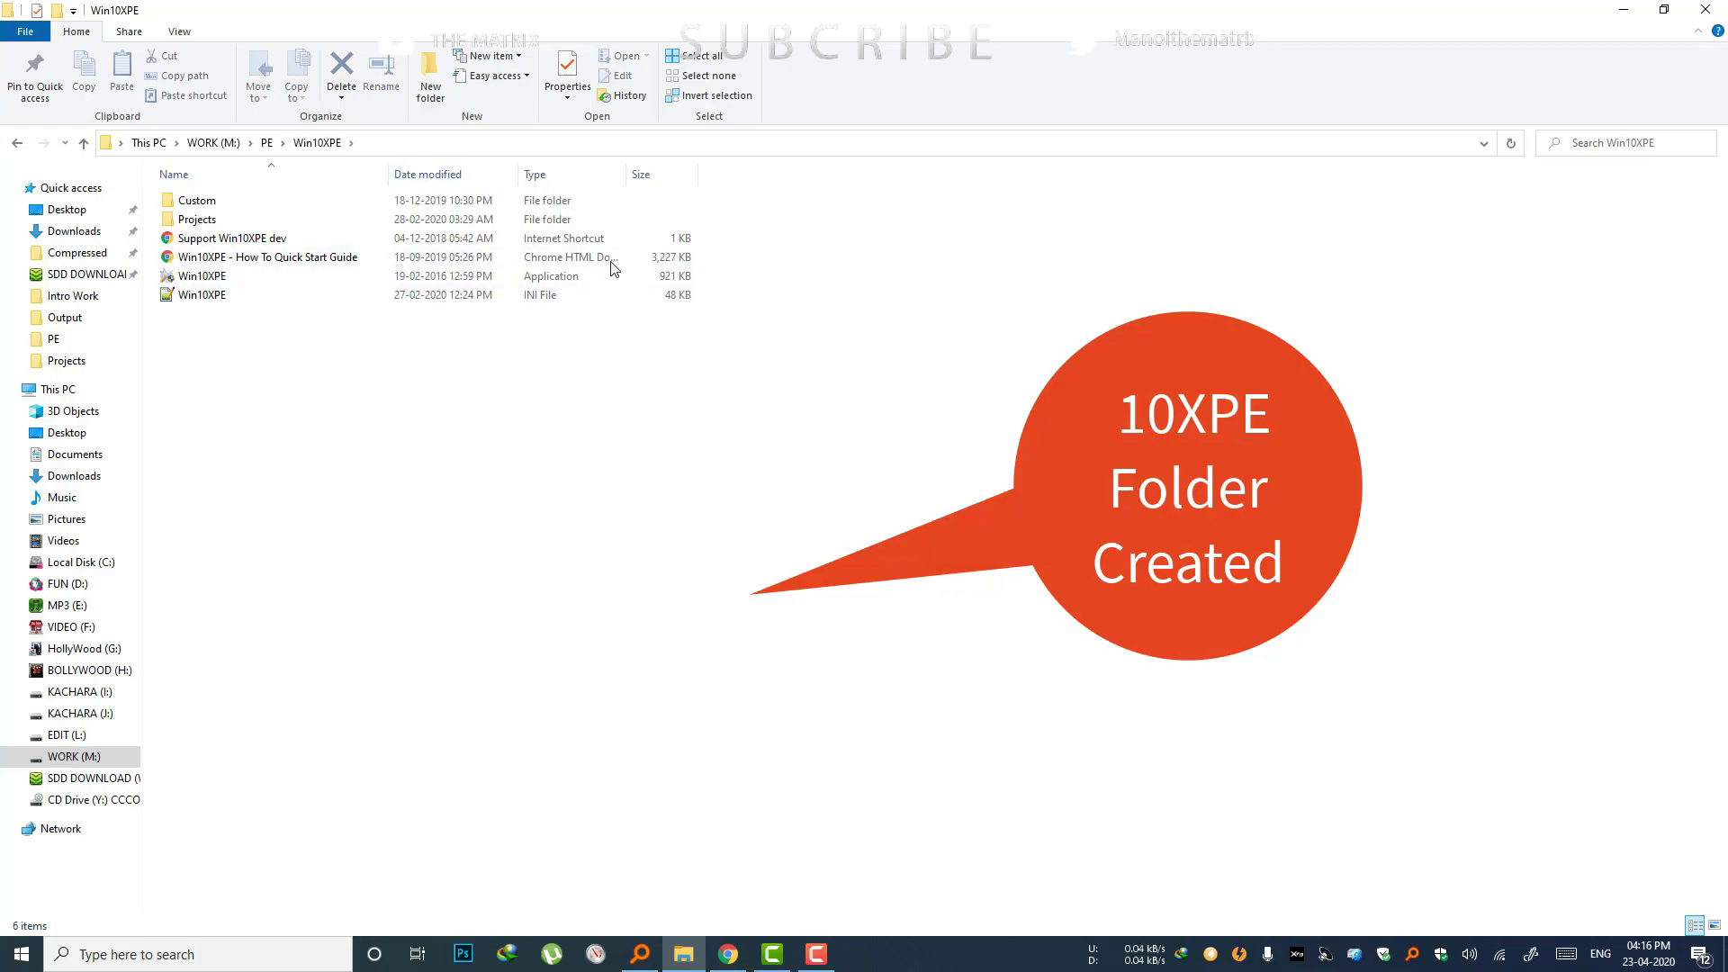
click(207, 277)
click(601, 500)
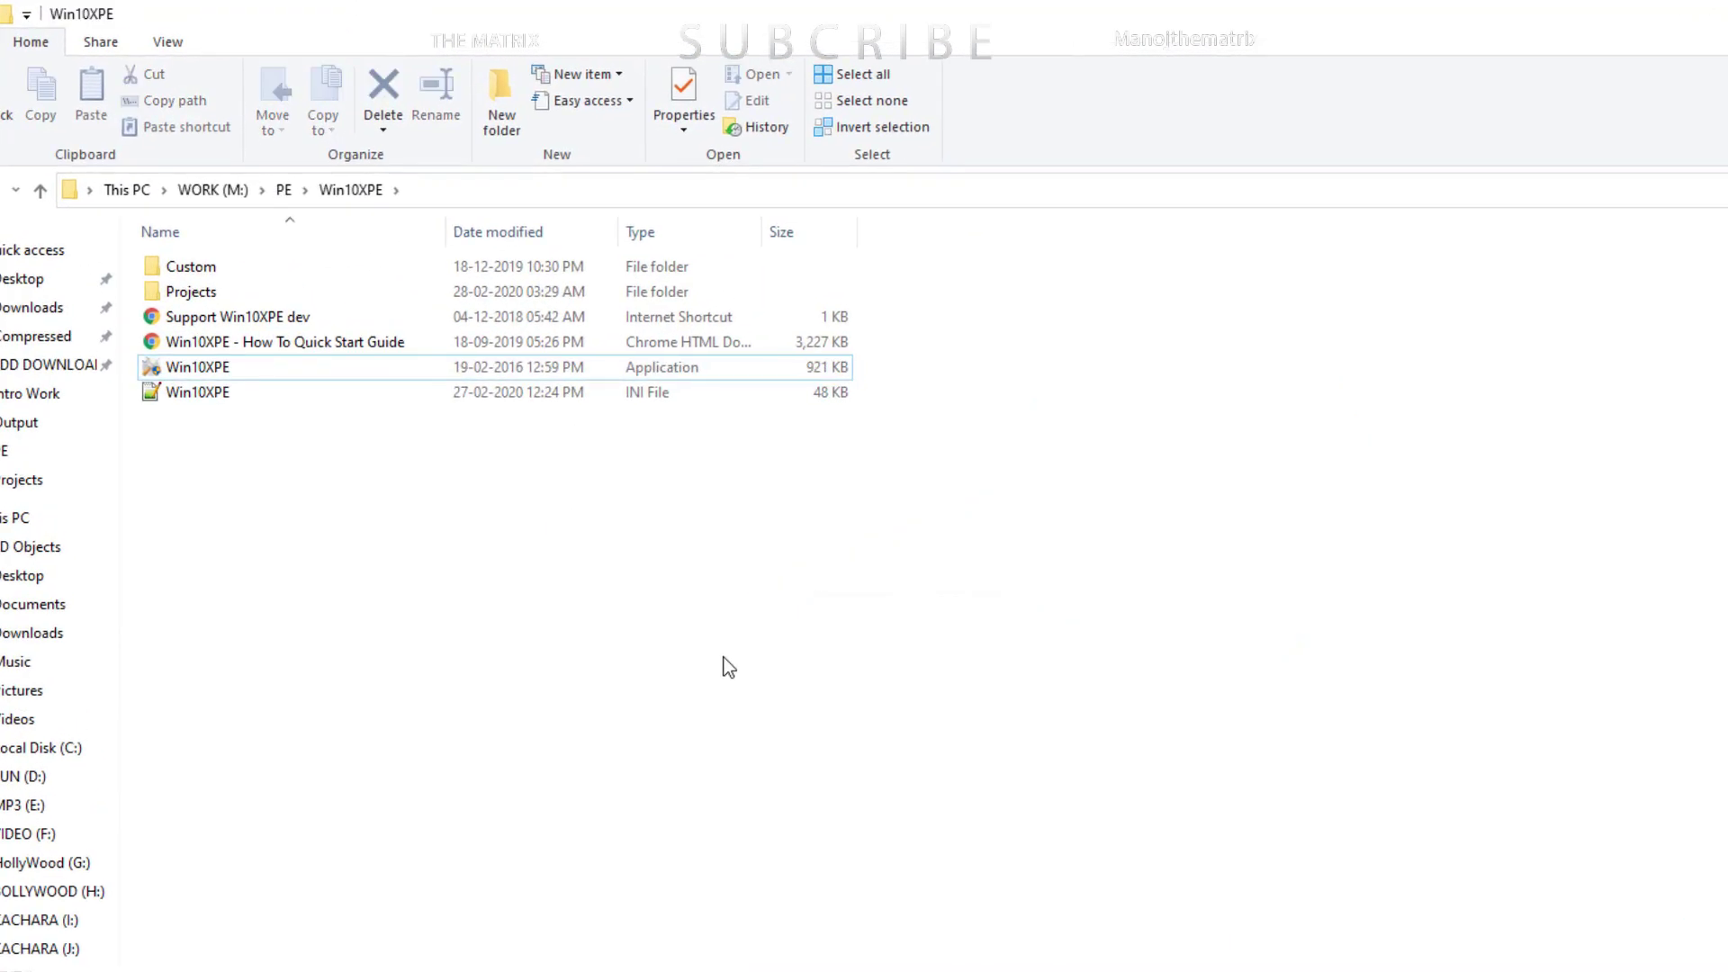
- Return to the PE folder and mount the Win10_1803_EnglishInternational_x64 disc image
key(alt+Up)
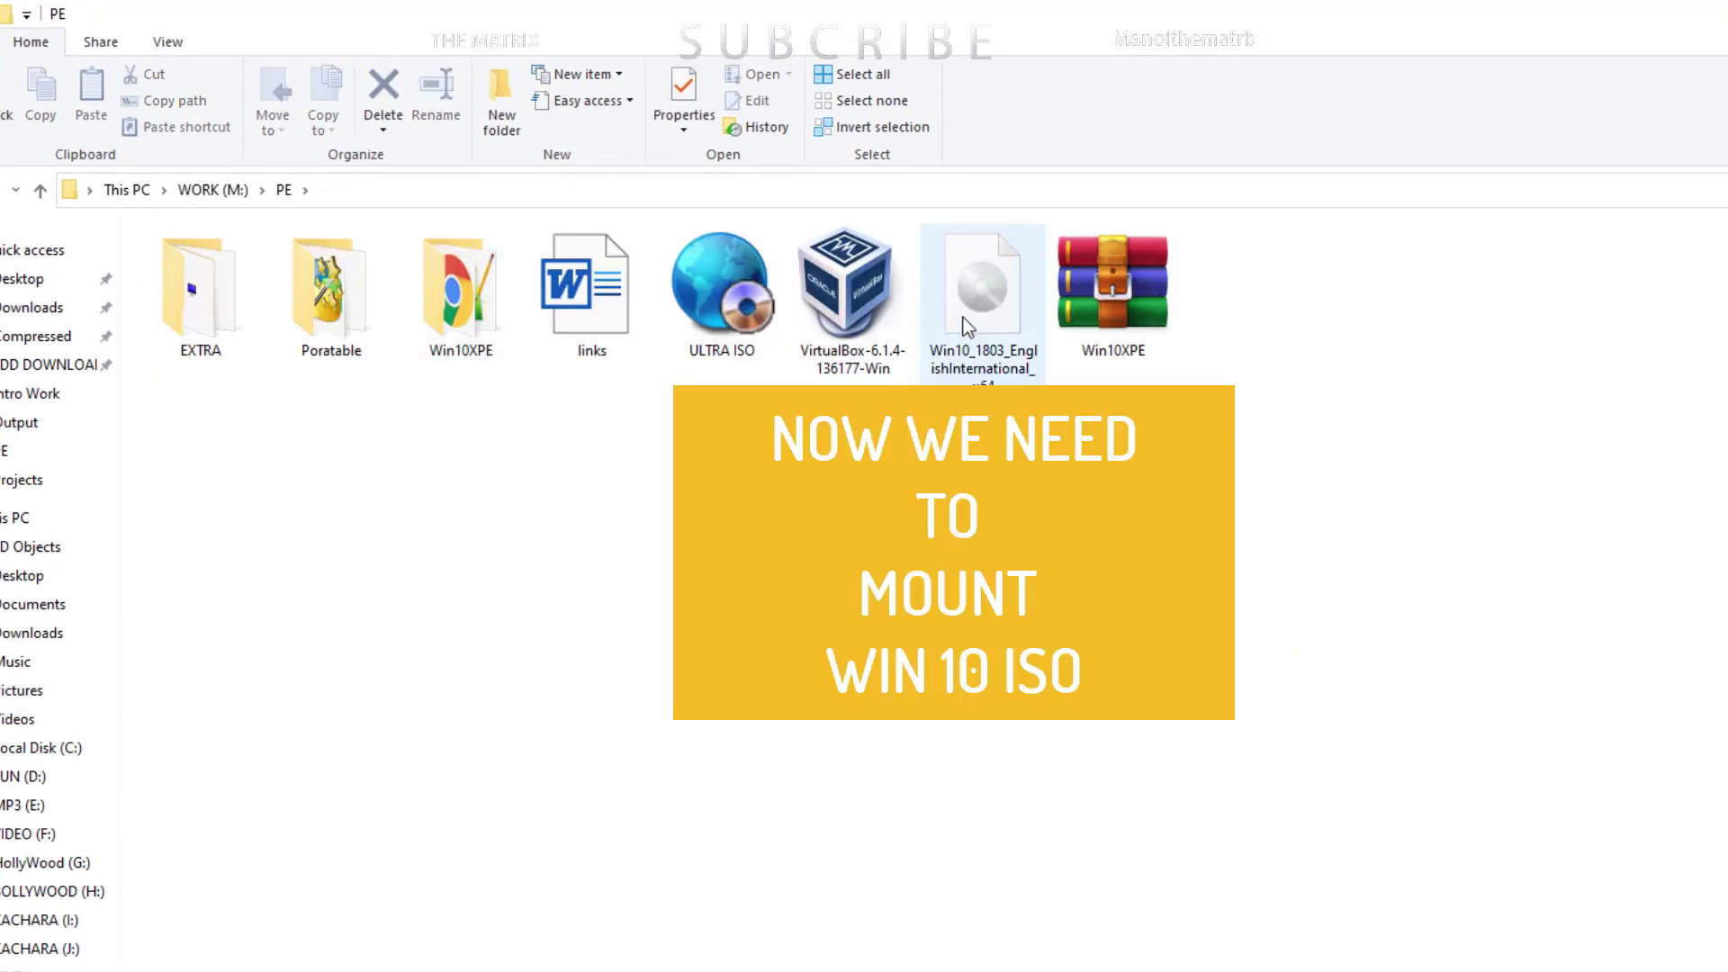
click(968, 327)
right_click(968, 326)
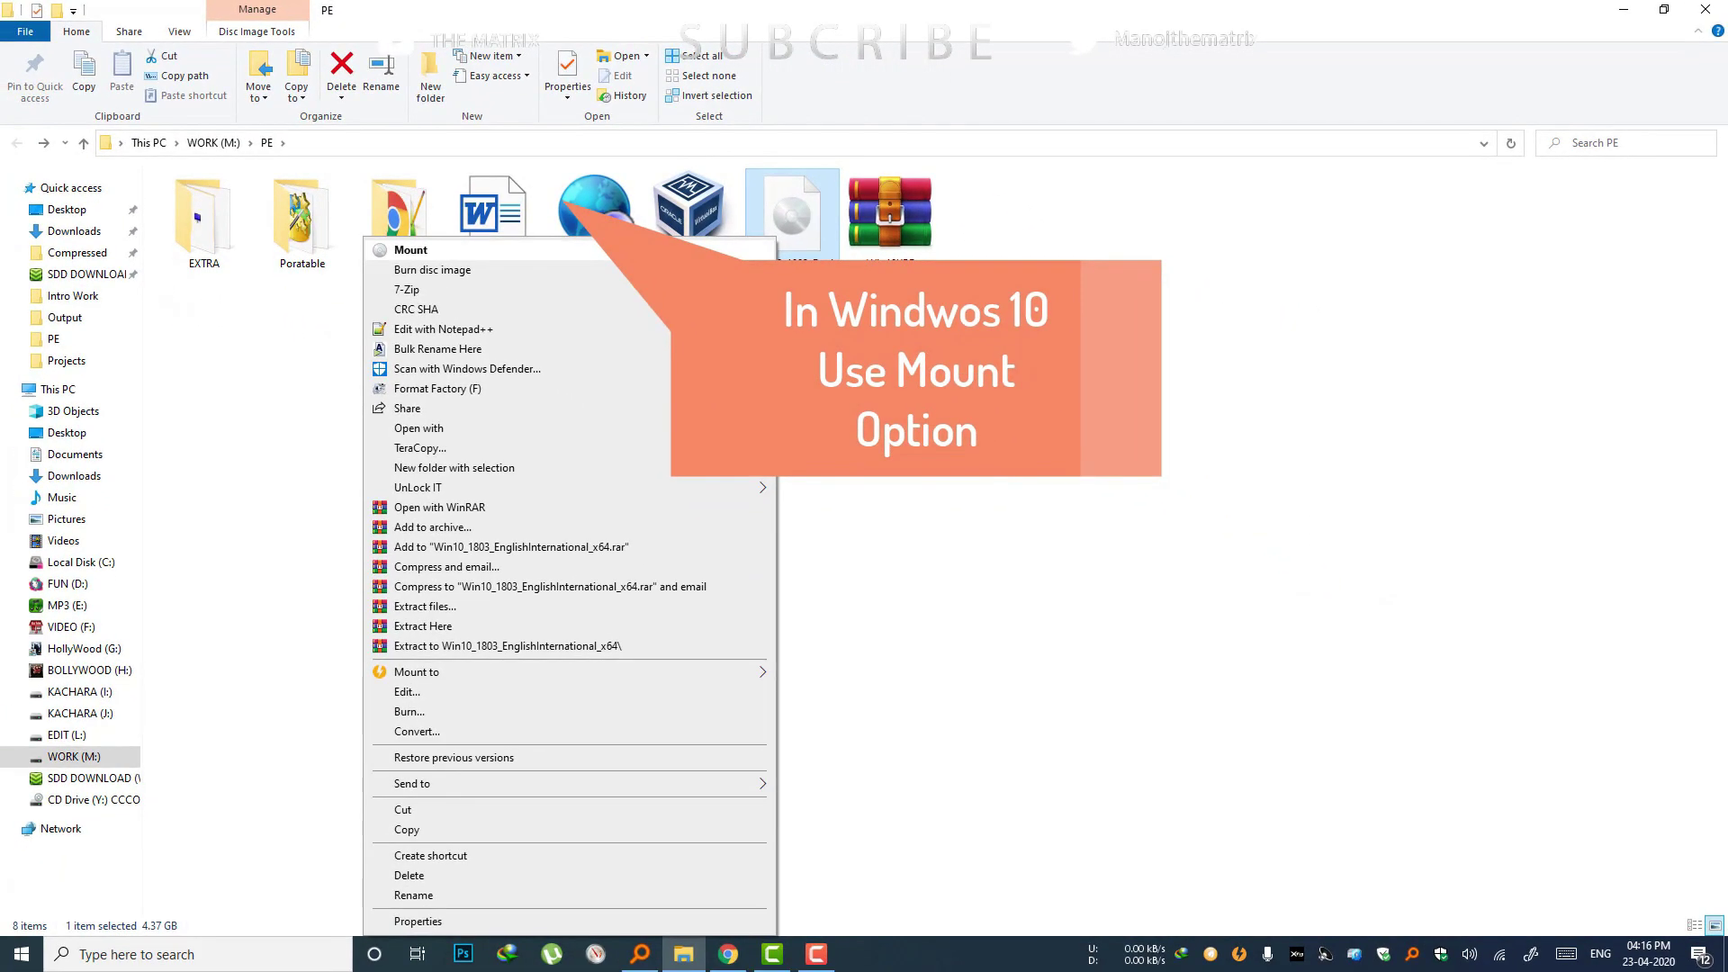
click(411, 249)
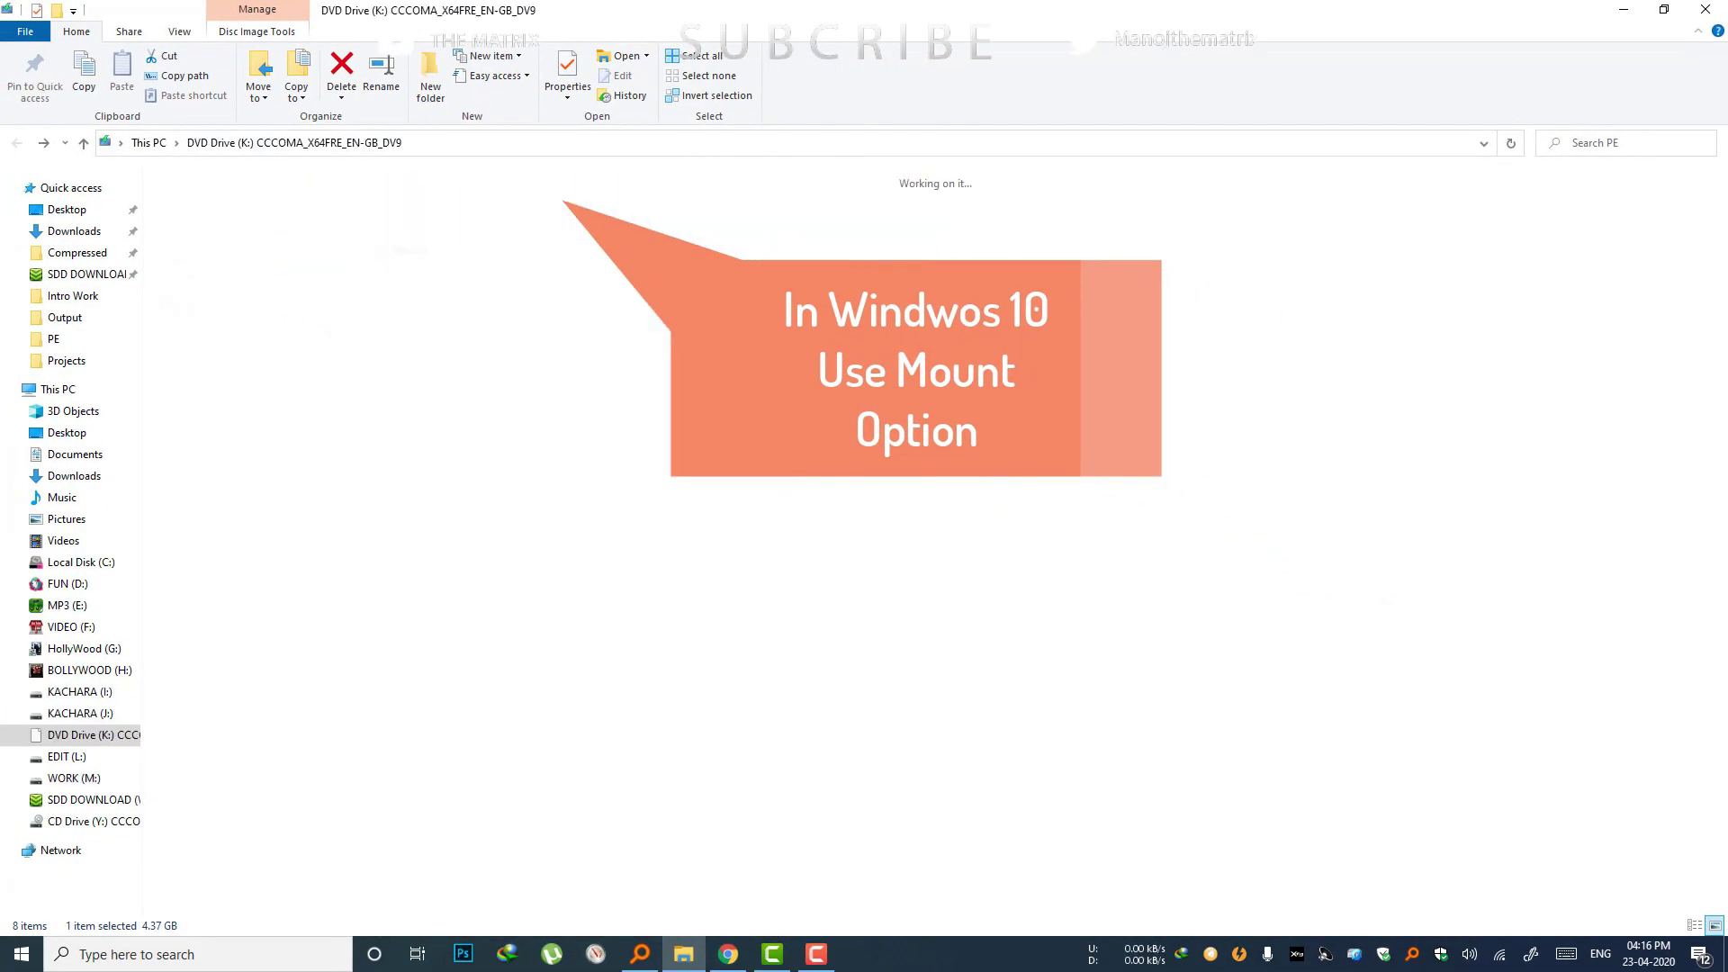
- Check the mounted DVD drive K: in This PC and go back to the PE folder
click(160, 144)
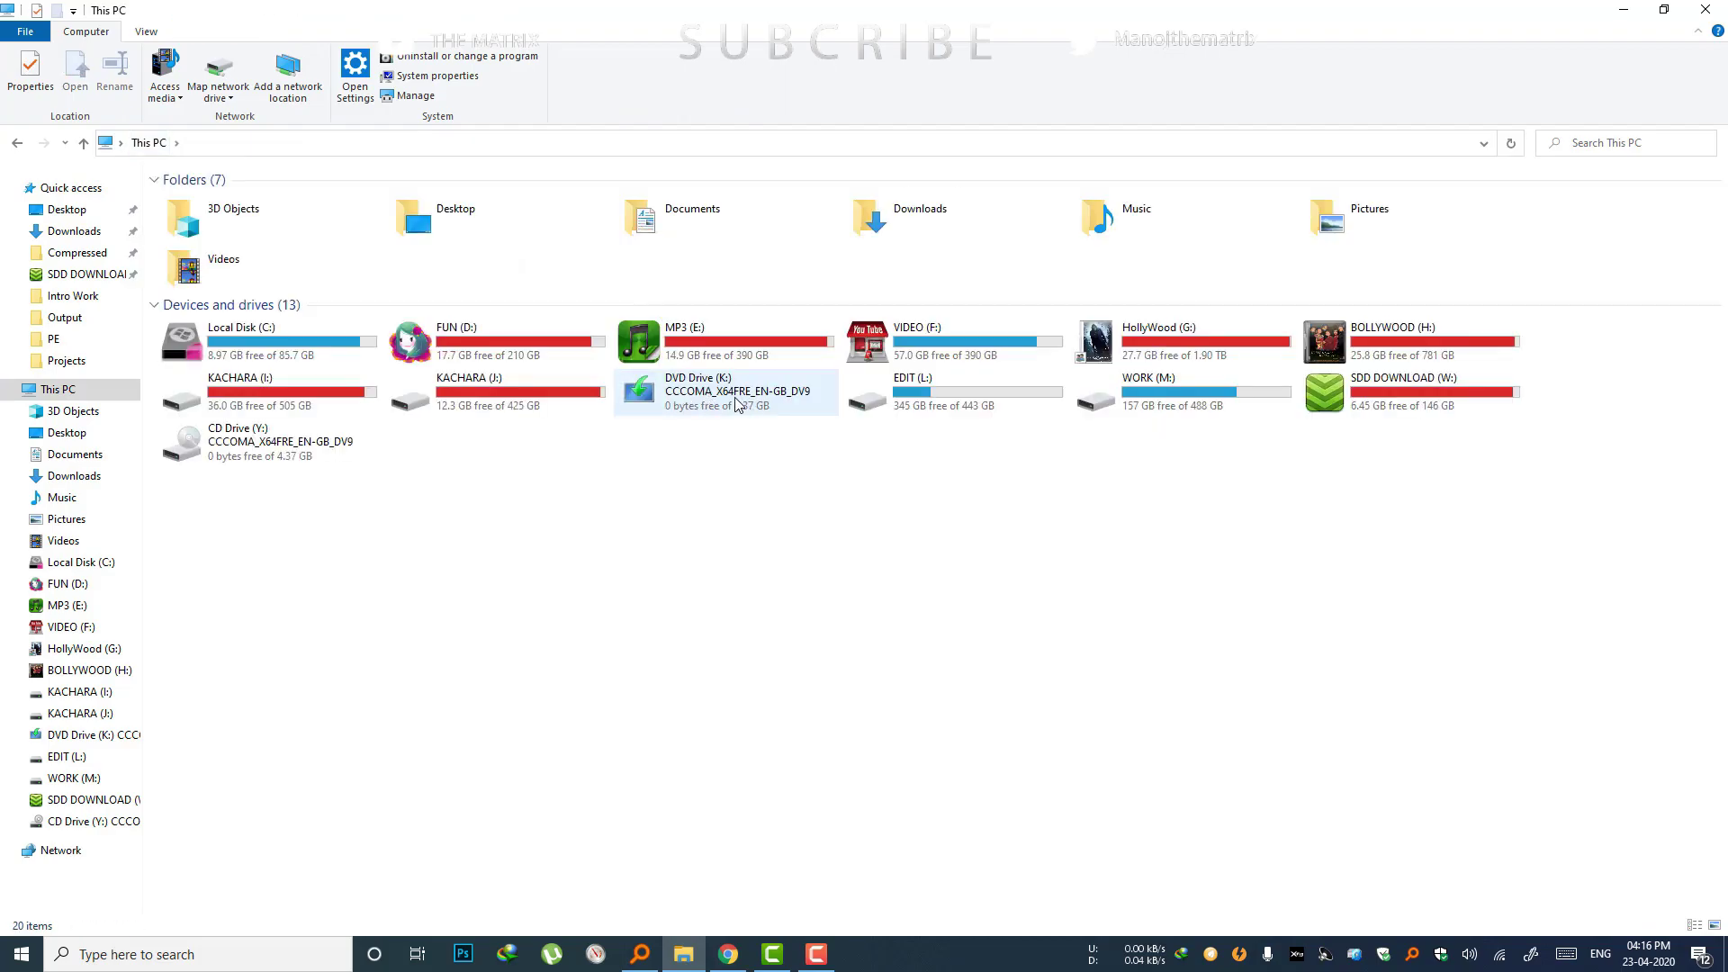
click(735, 398)
click(903, 532)
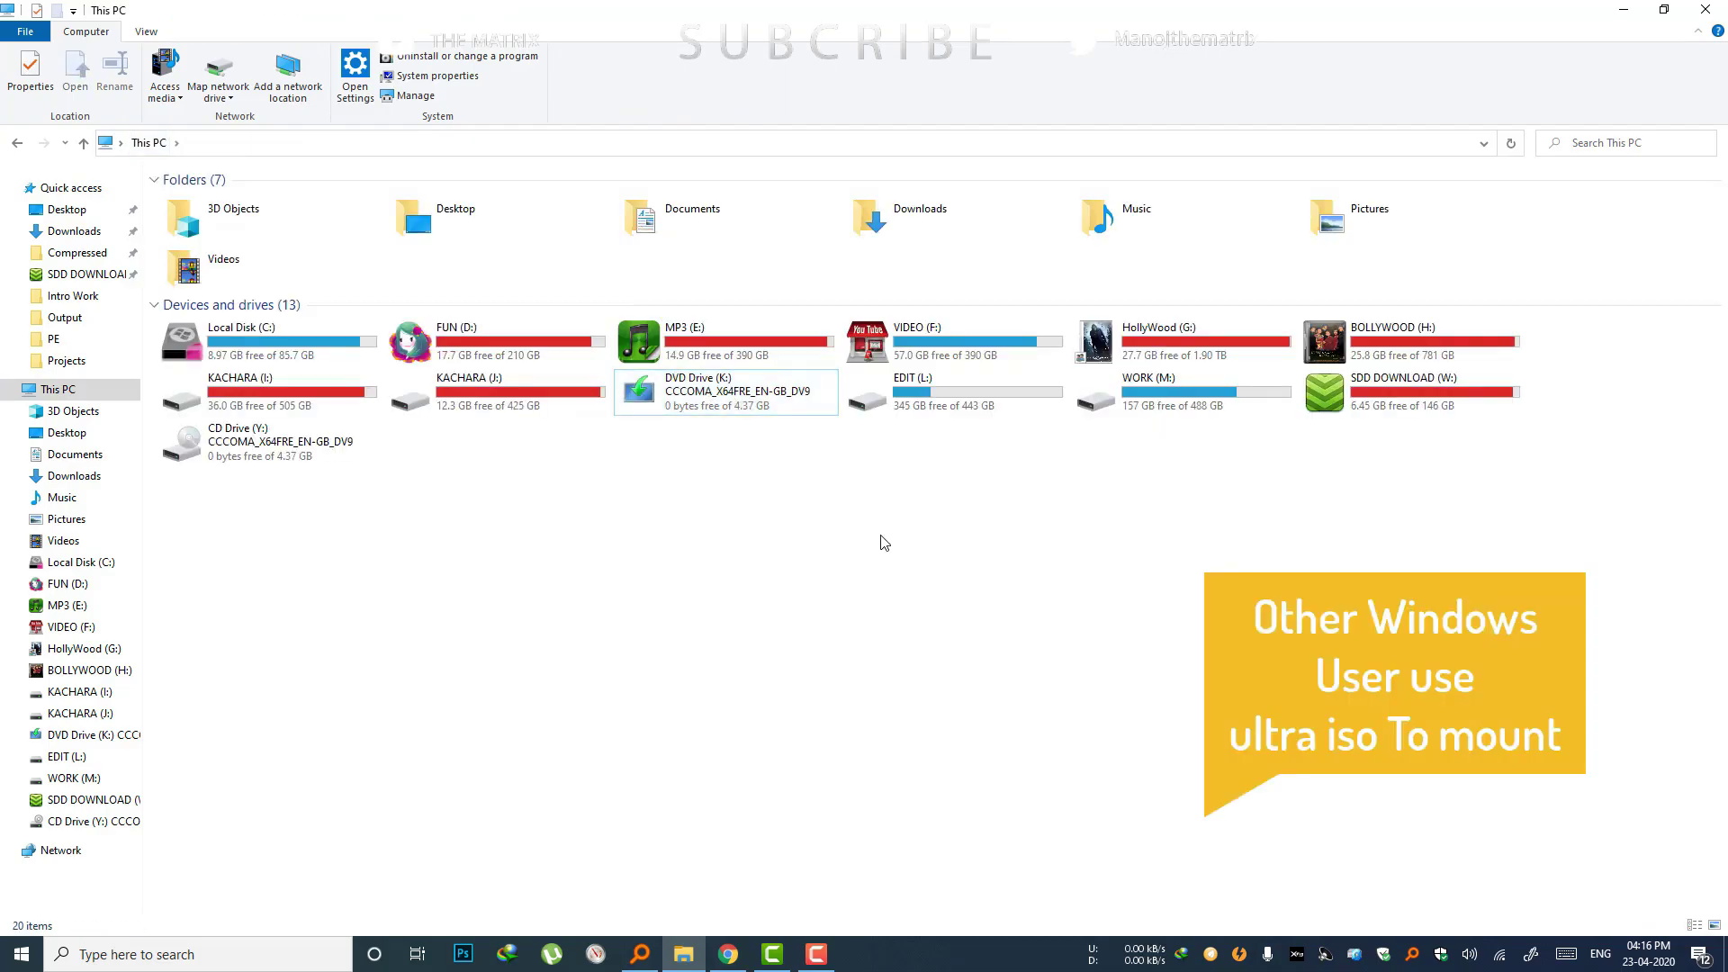
key(alt+Left)
key(alt+Left)
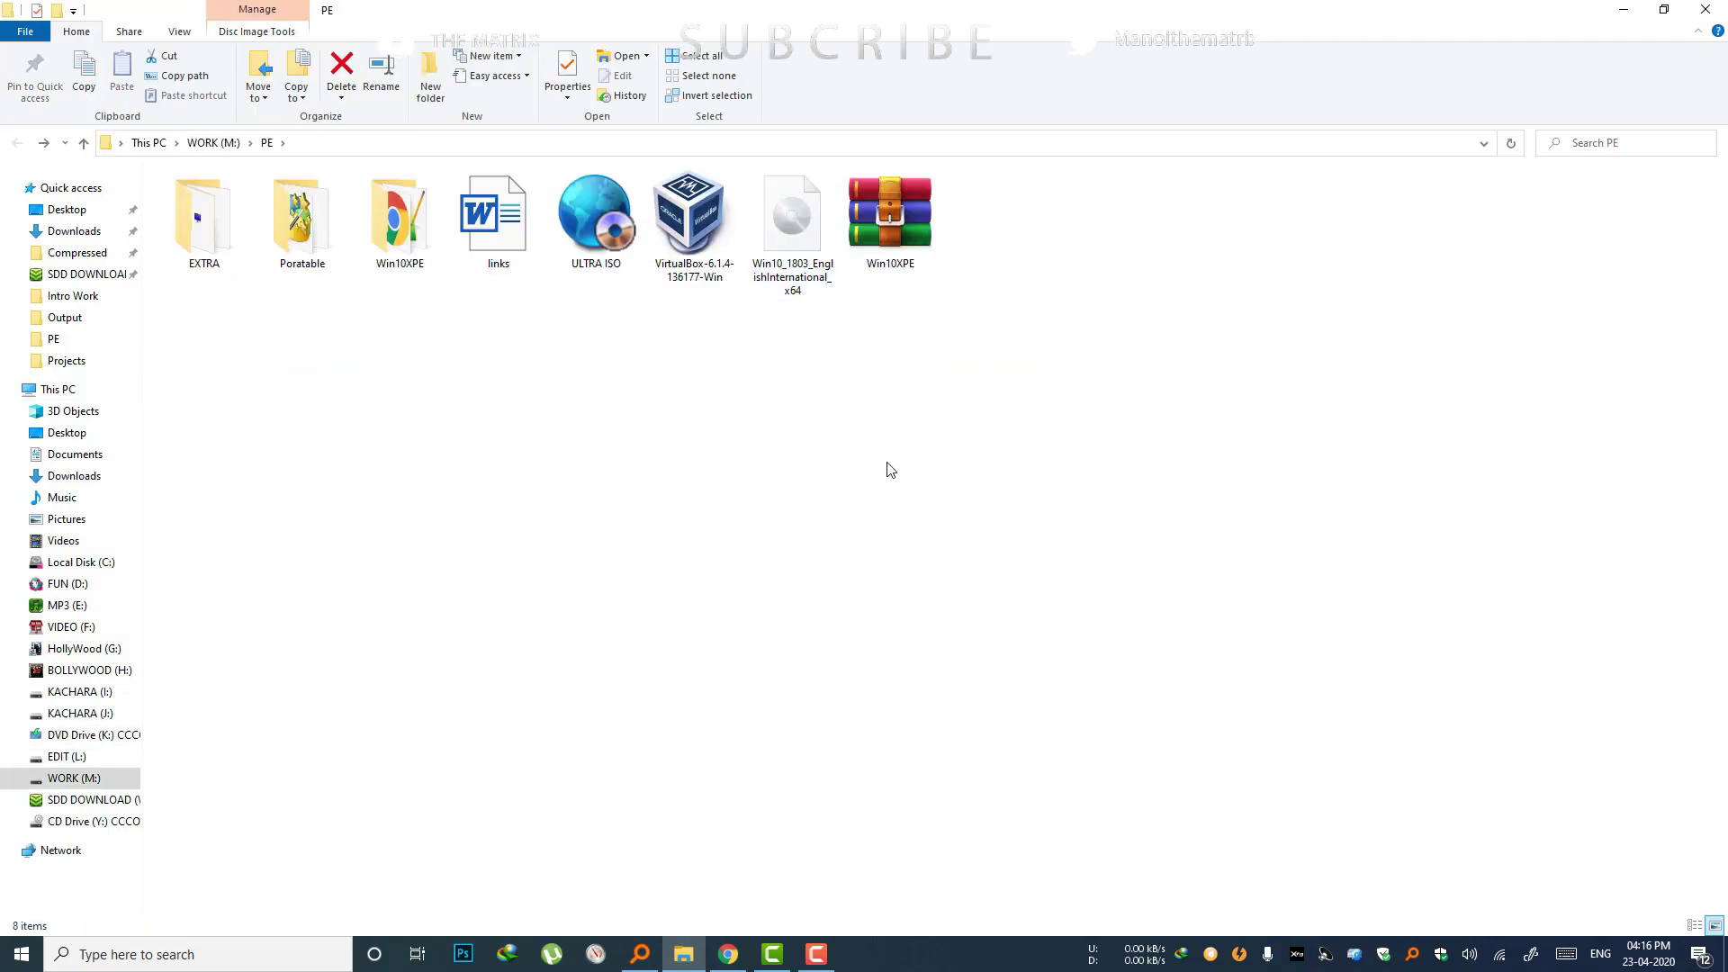
right_click(731, 409)
click(810, 511)
click(689, 281)
click(609, 306)
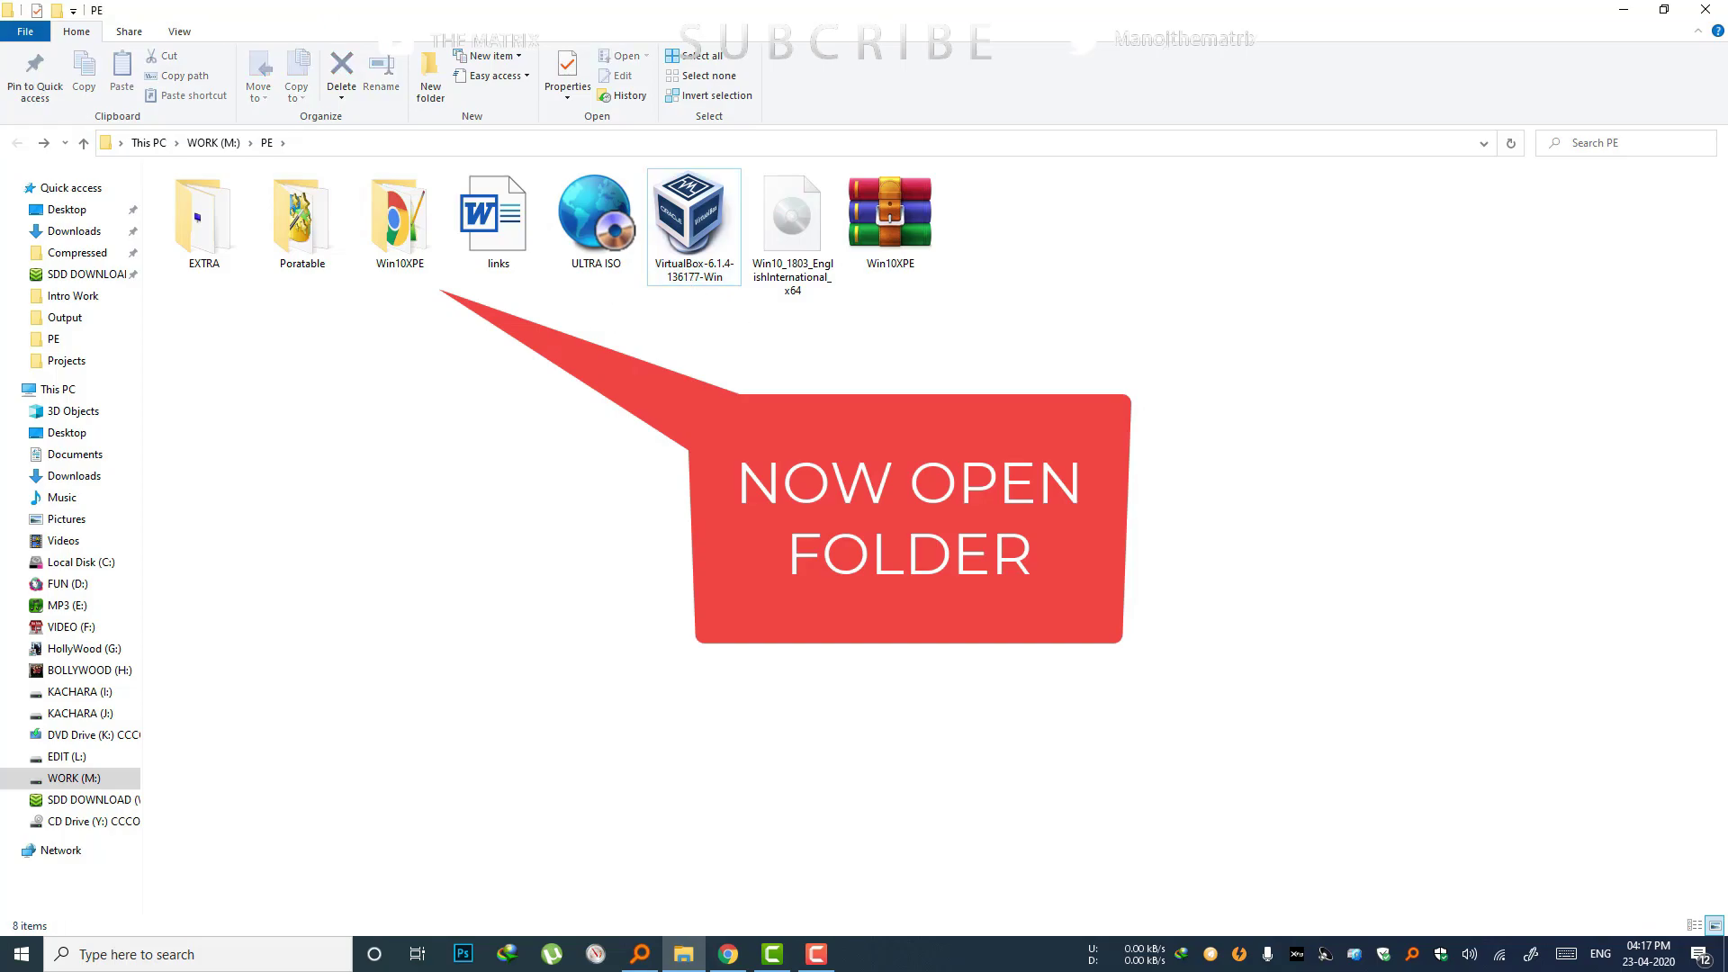
- Run the Win10XPE application from the extracted Win10XPE folder as administrator
click(389, 225)
double_click(389, 227)
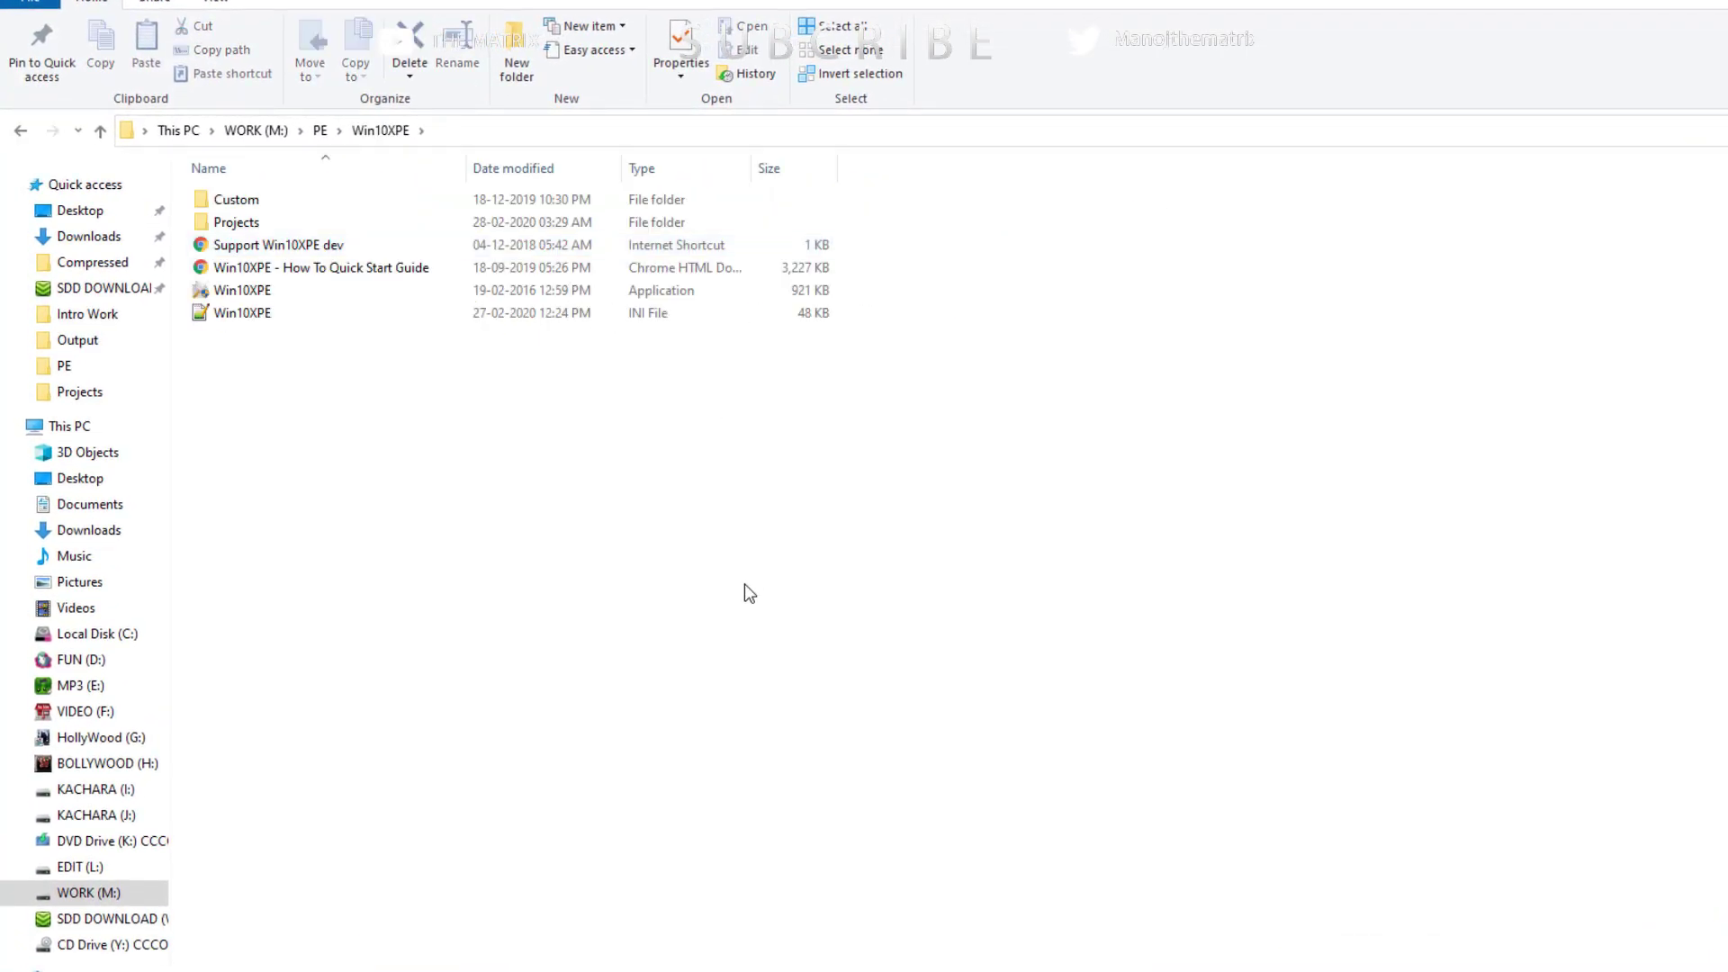
click(229, 290)
right_click(225, 297)
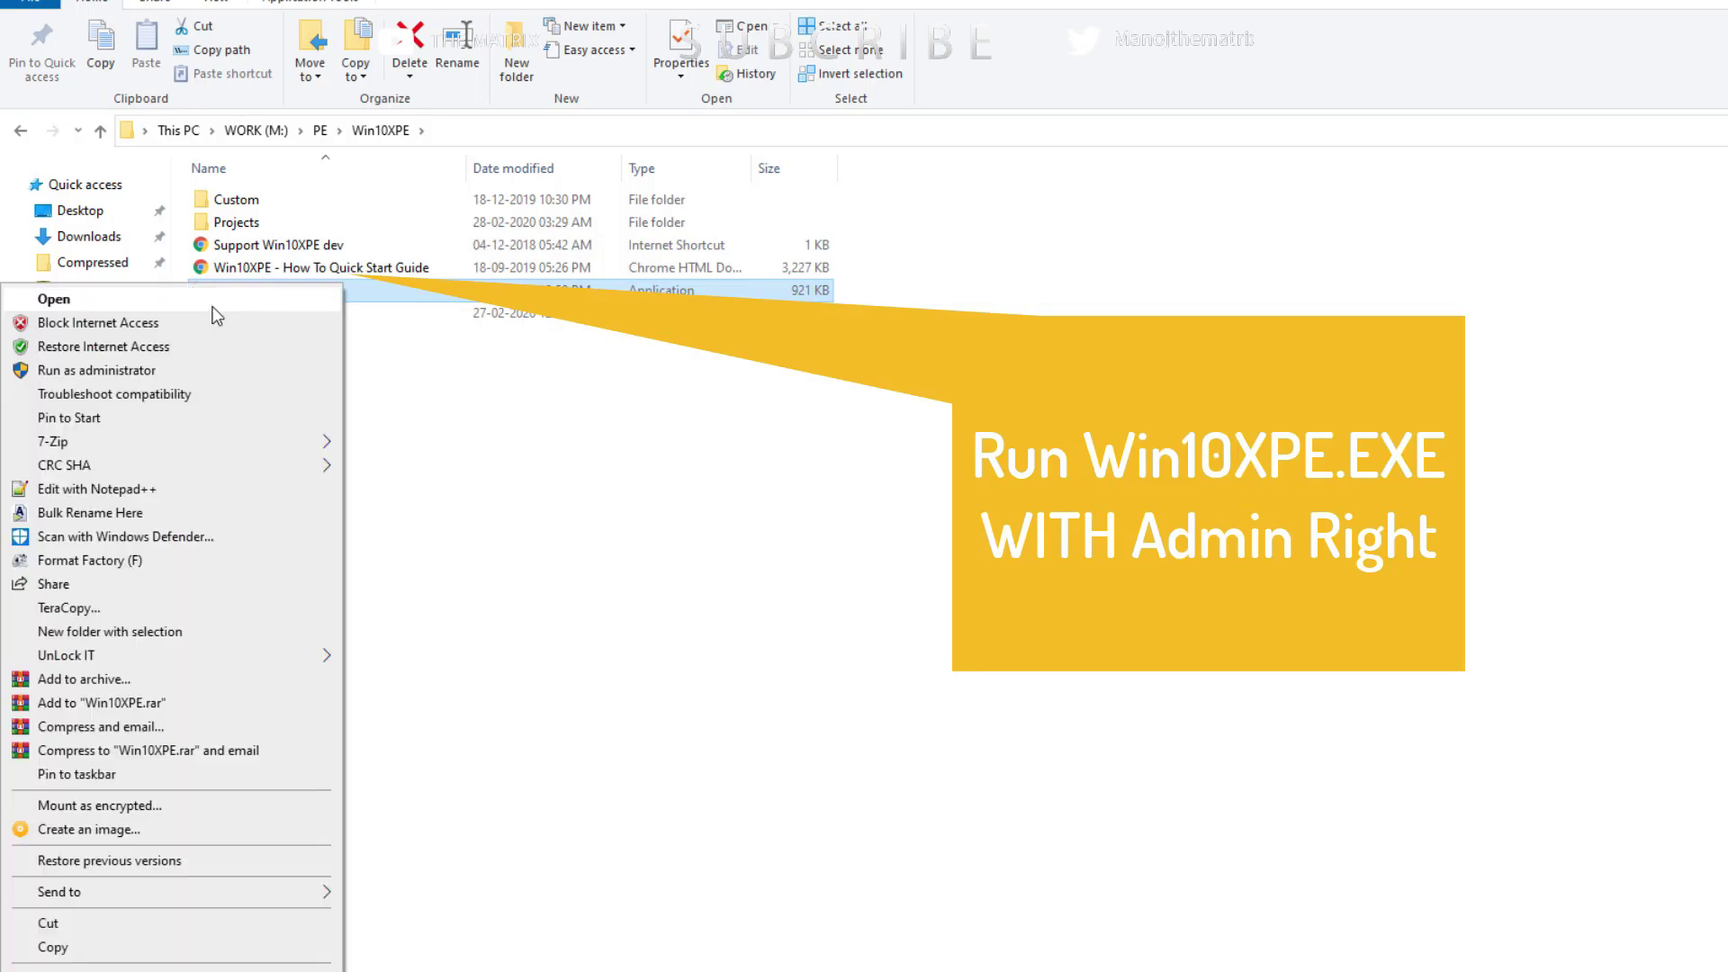
click(178, 369)
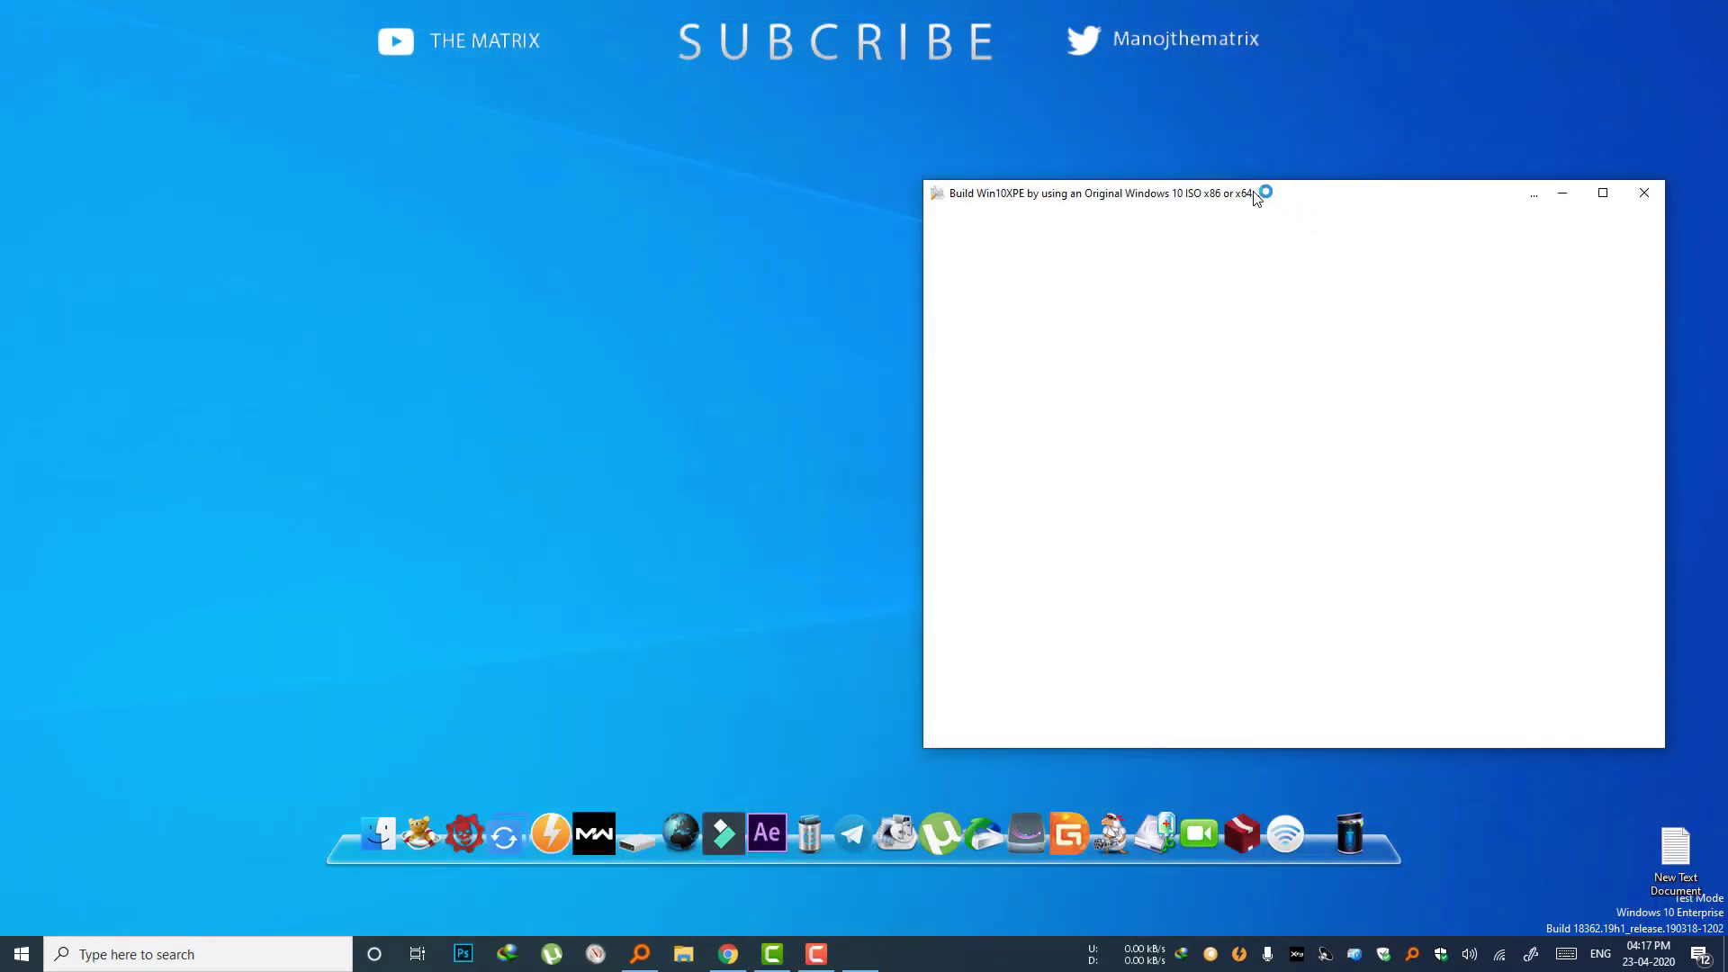
- Move the Win10XPE build window toward the middle of the desktop and refresh the desktop
right_click(1023, 132)
click(941, 196)
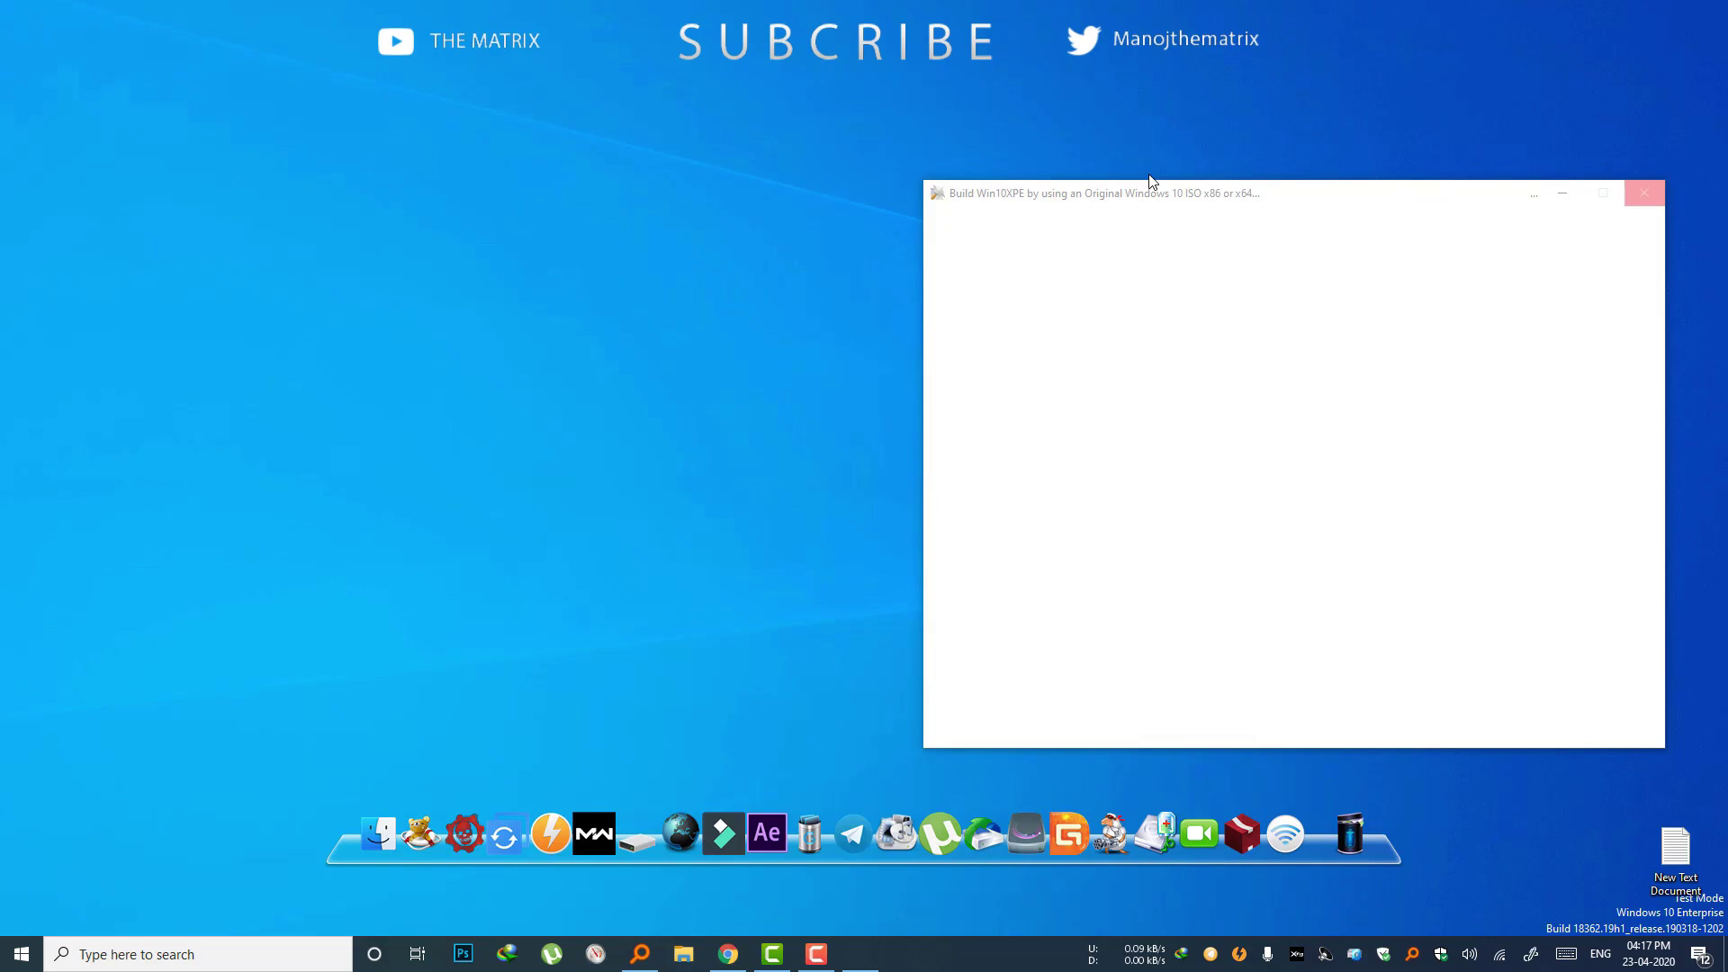
mouse_move(1161, 198)
mouse_down()
mouse_move(703, 200)
mouse_move(666, 176)
mouse_up()
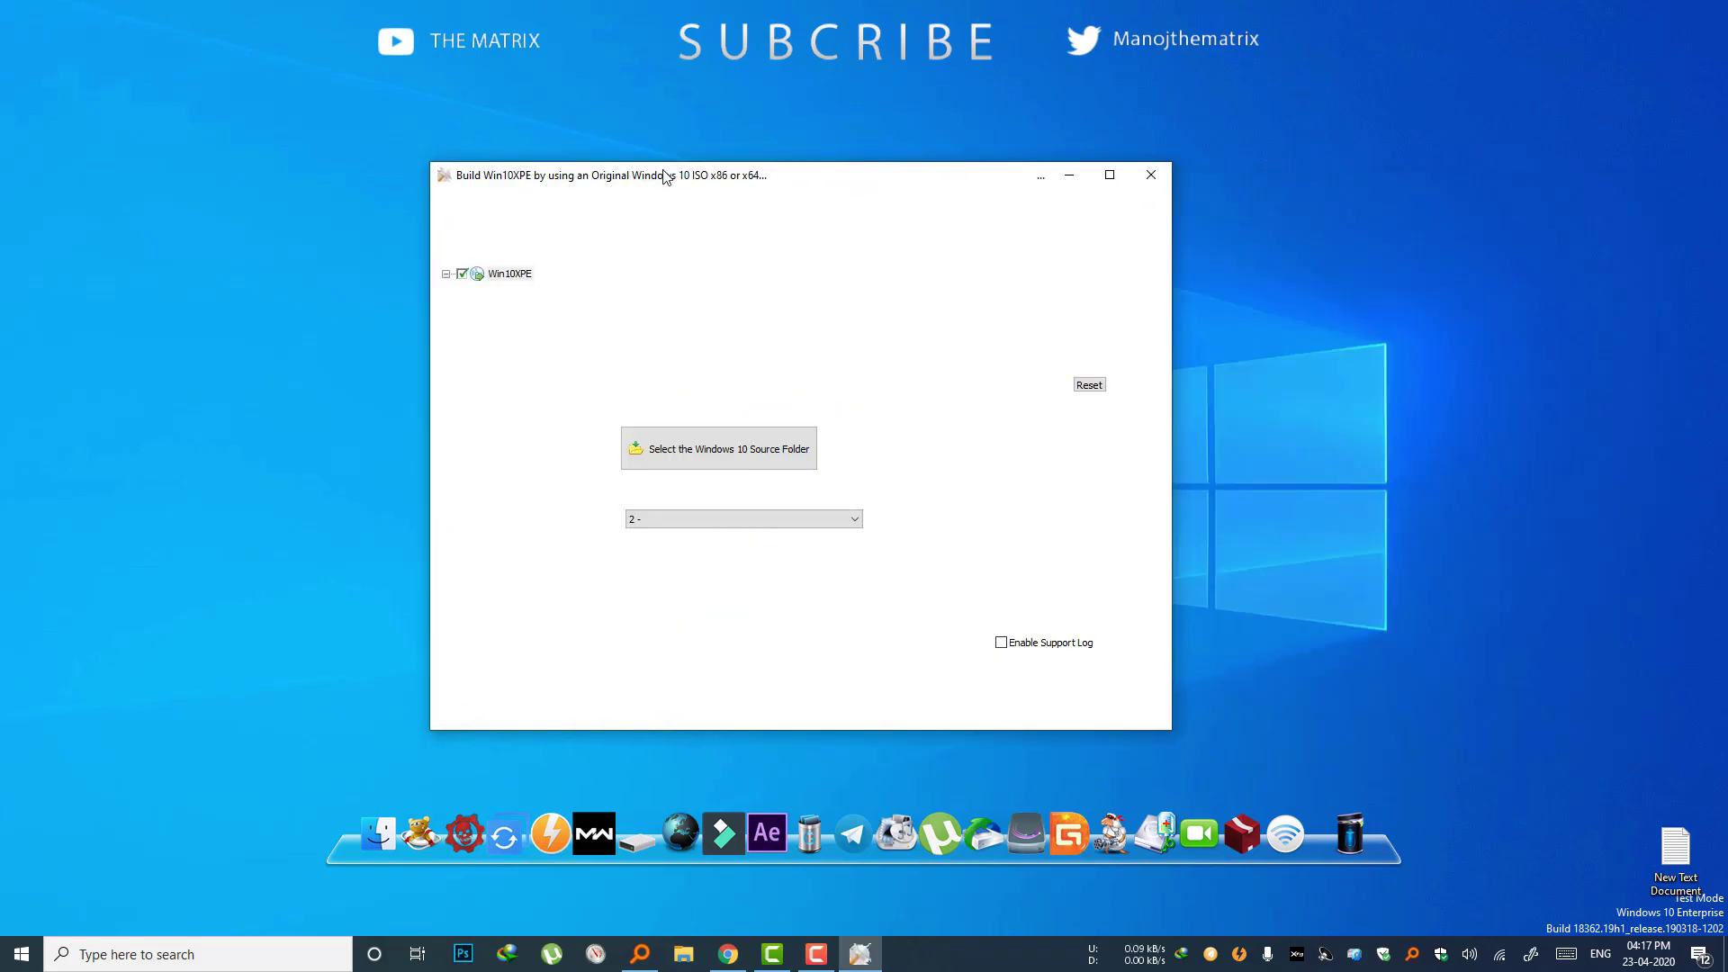
right_click(1181, 290)
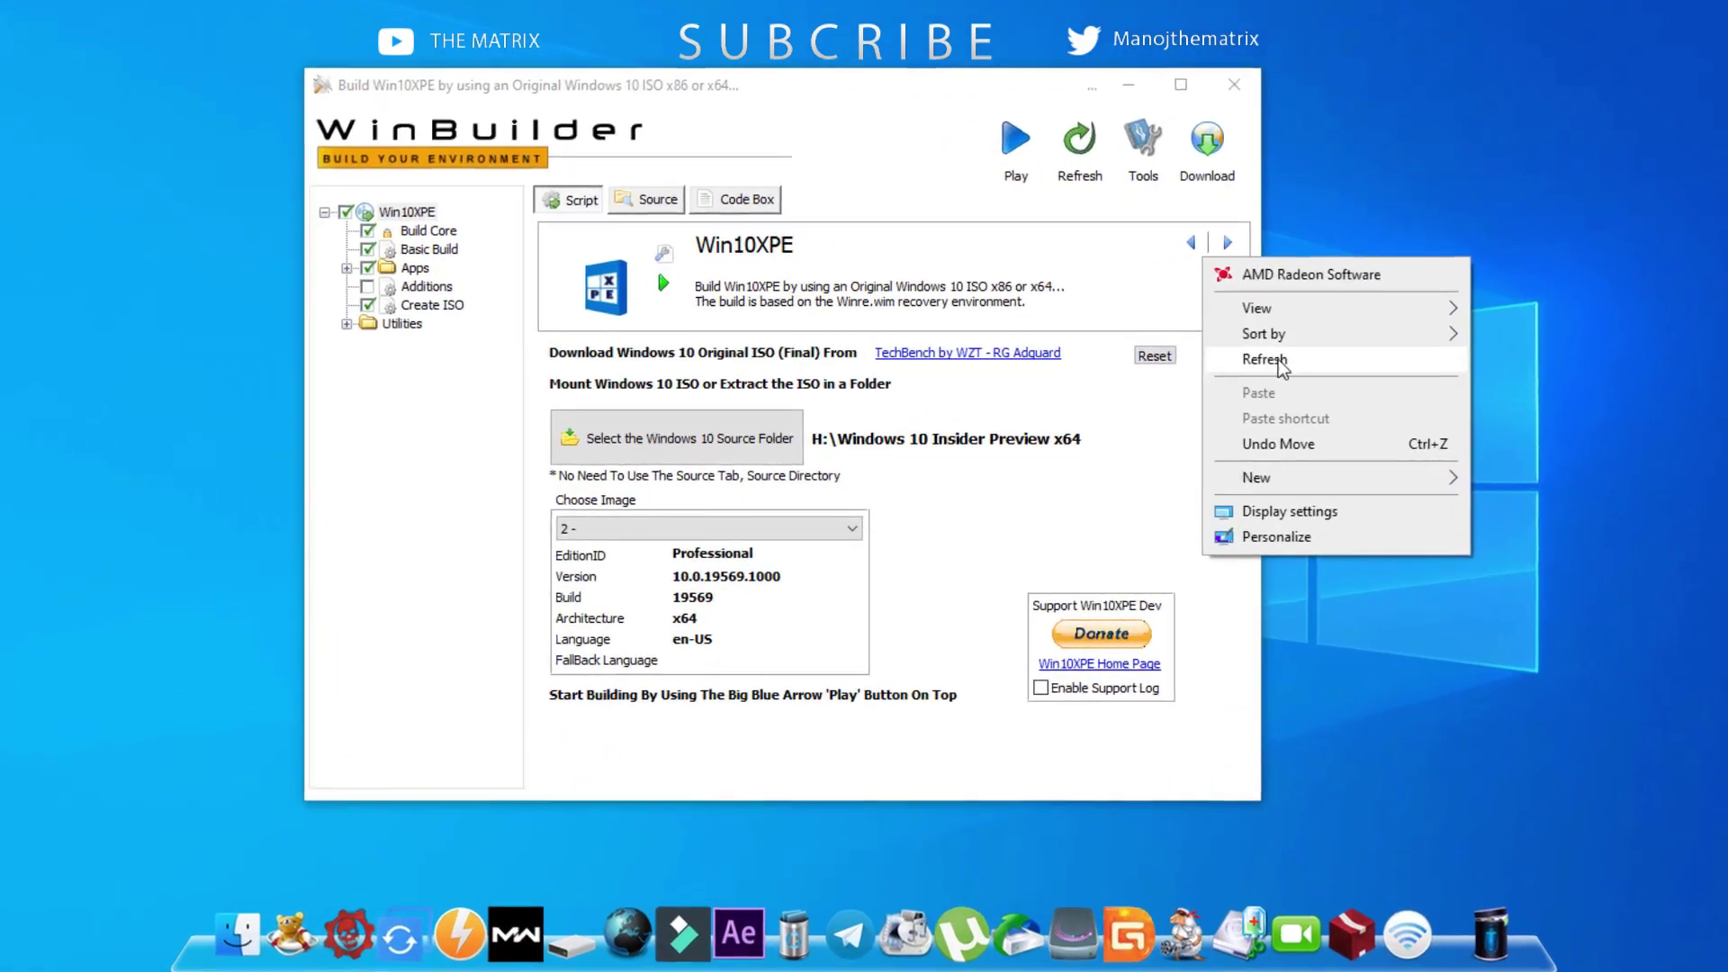
click(1211, 373)
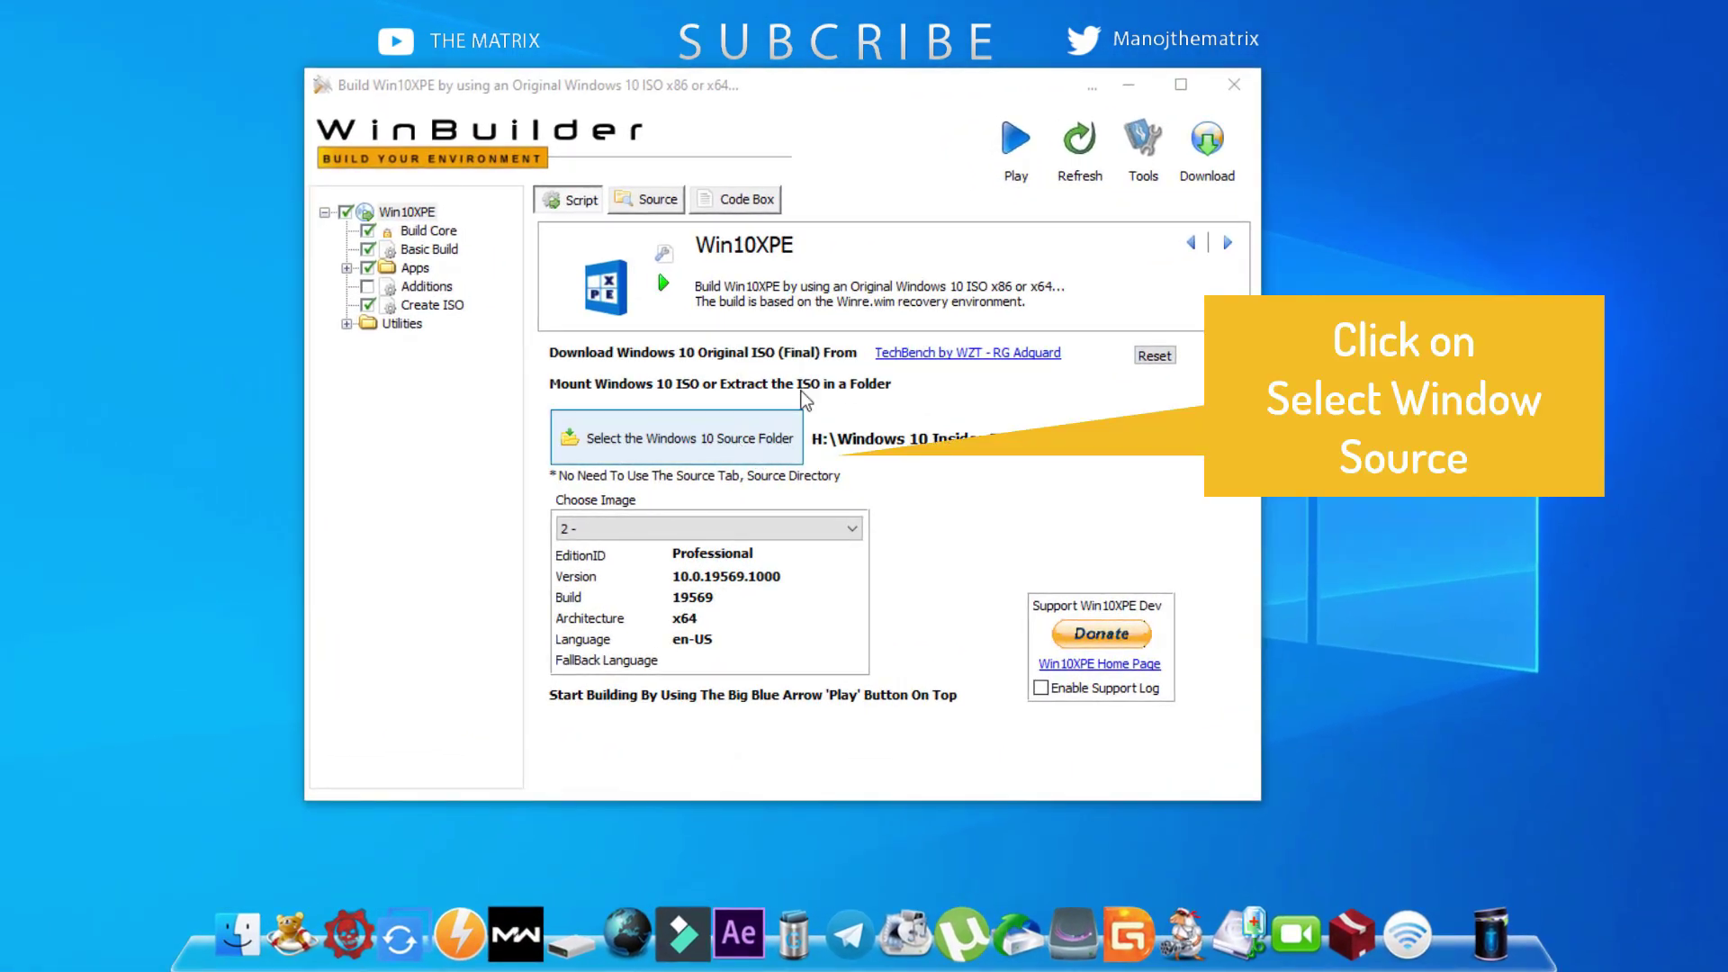
- Set the mounted DVD drive K: as the Windows 10 source folder for the Win10XPE build
click(658, 437)
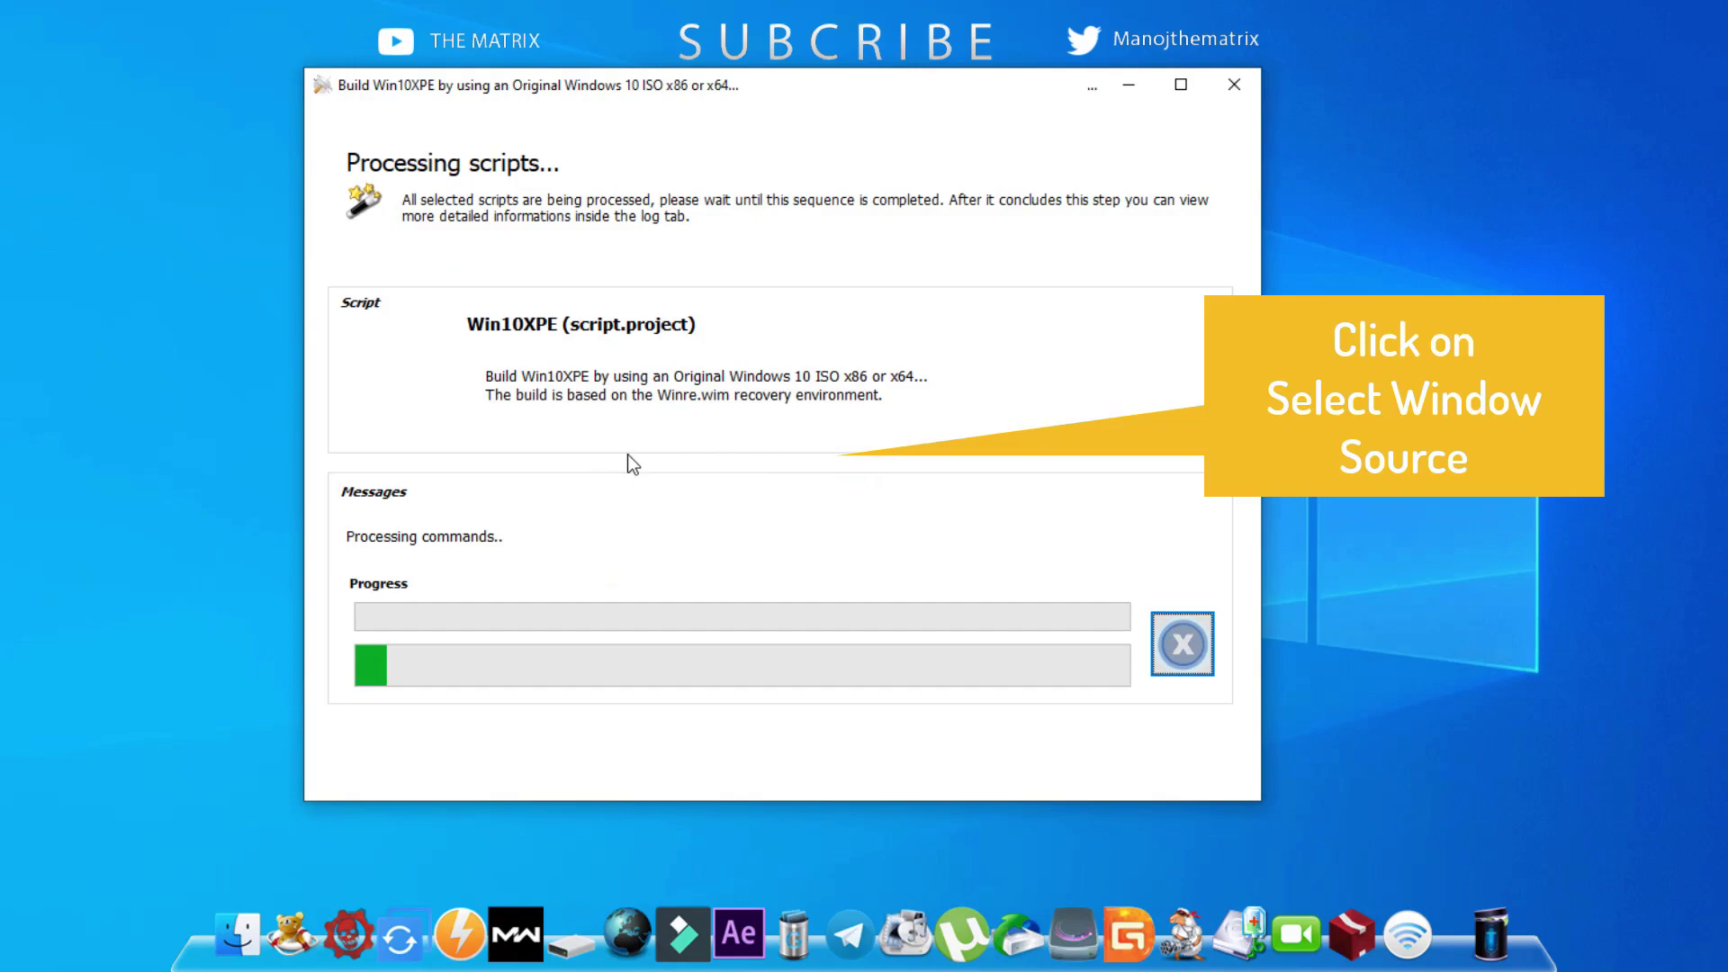
drag(1028, 429, 991, 506)
click(932, 548)
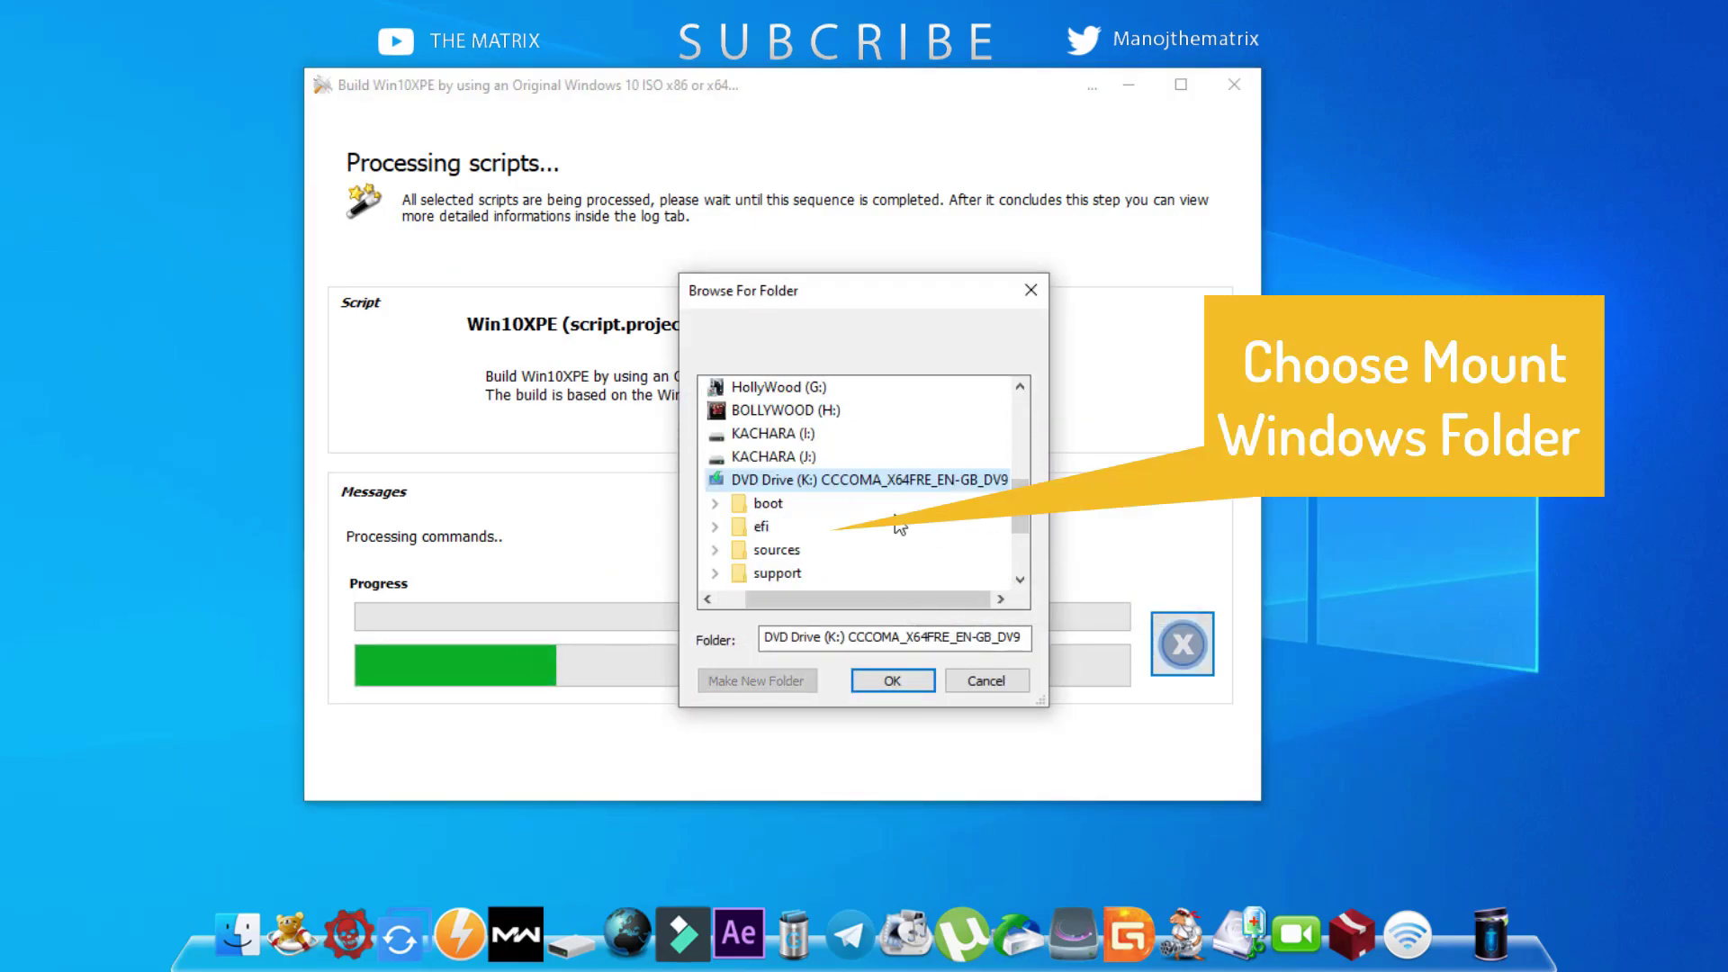
click(886, 682)
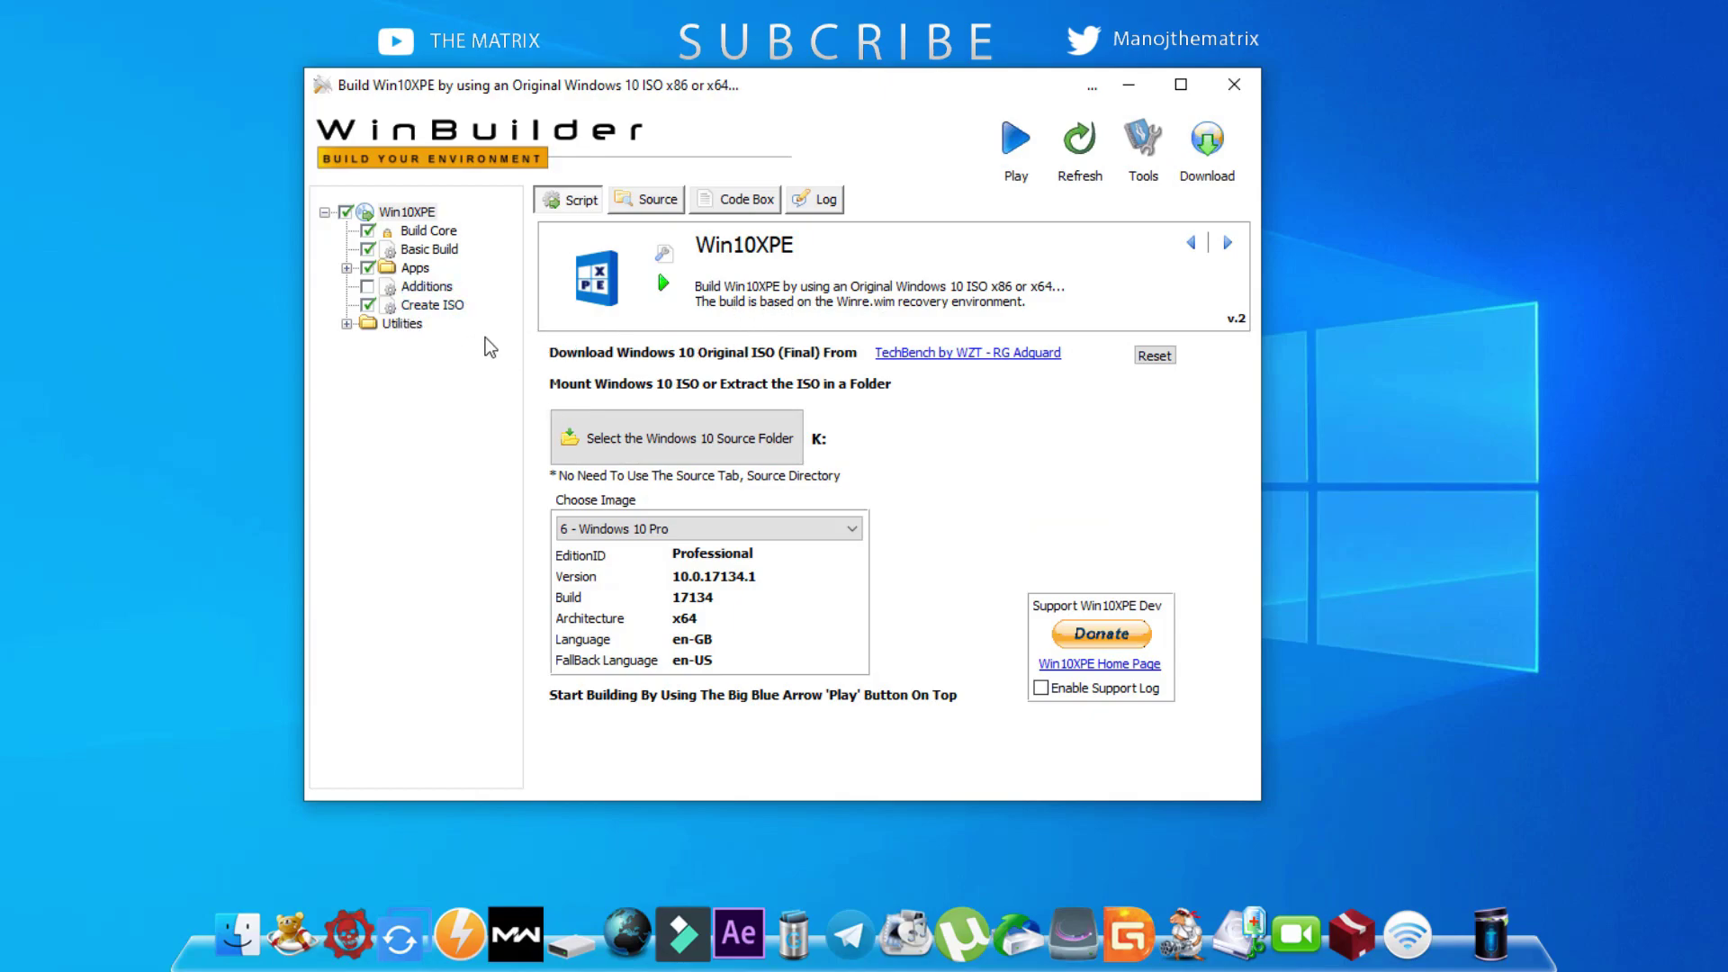
- Open the custom wallpaper folder from the Build Core settings and select the img0 image in it
click(432, 306)
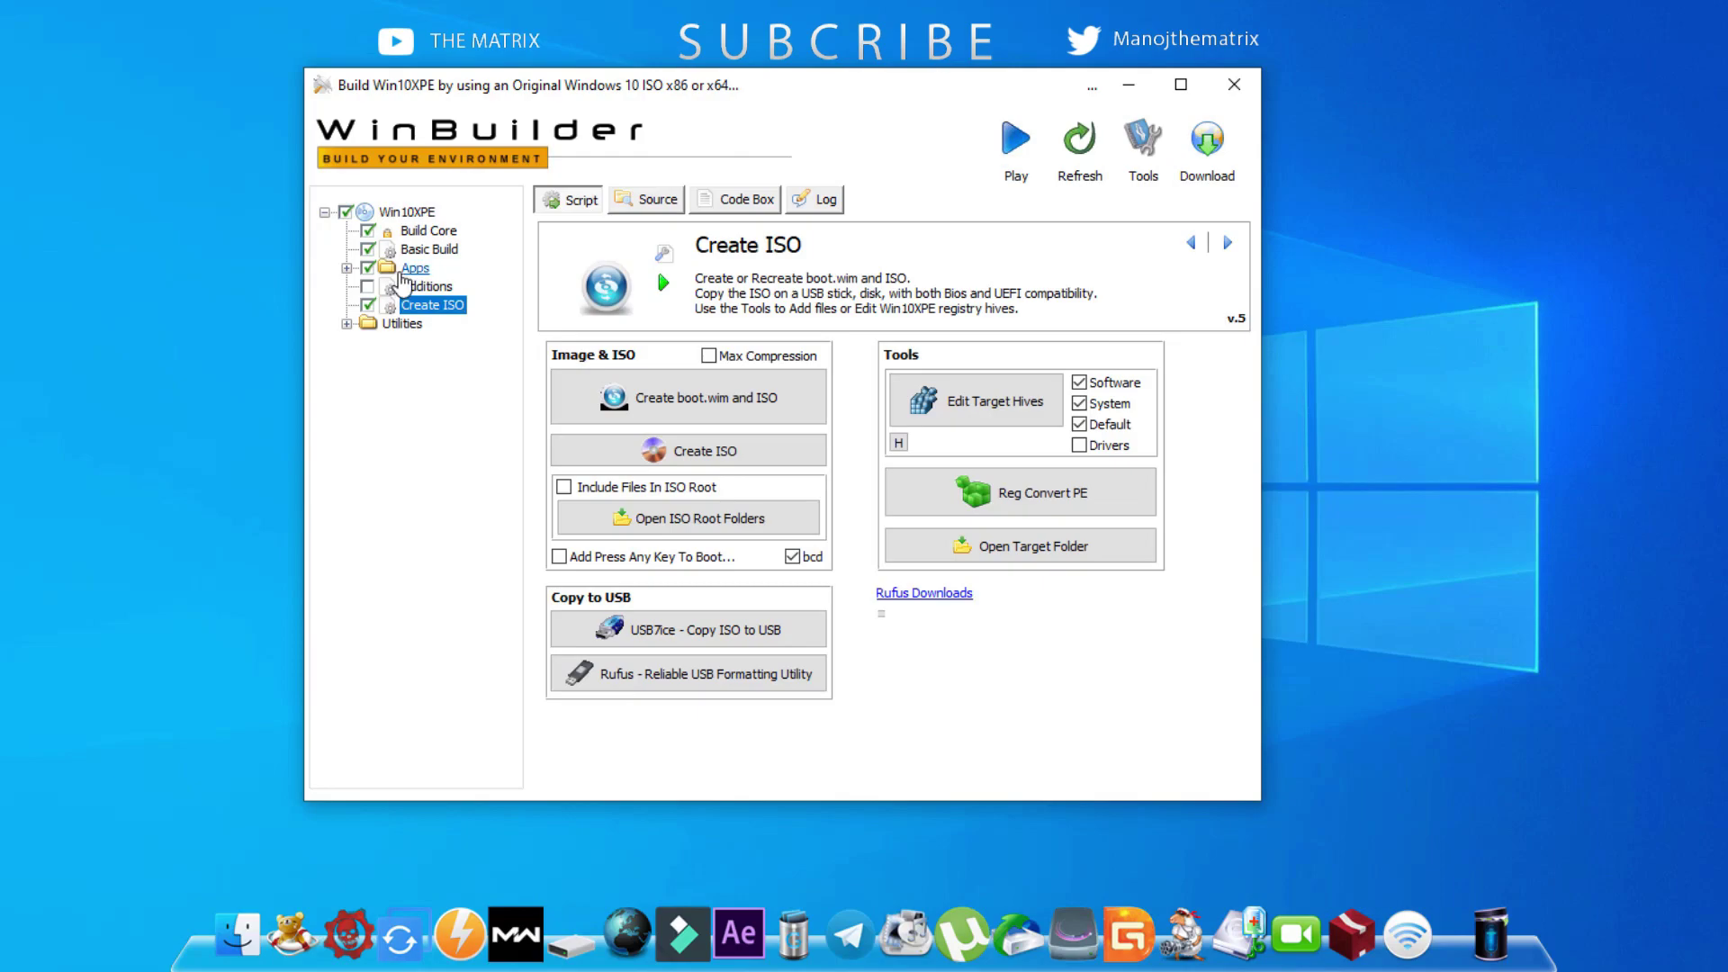
click(429, 232)
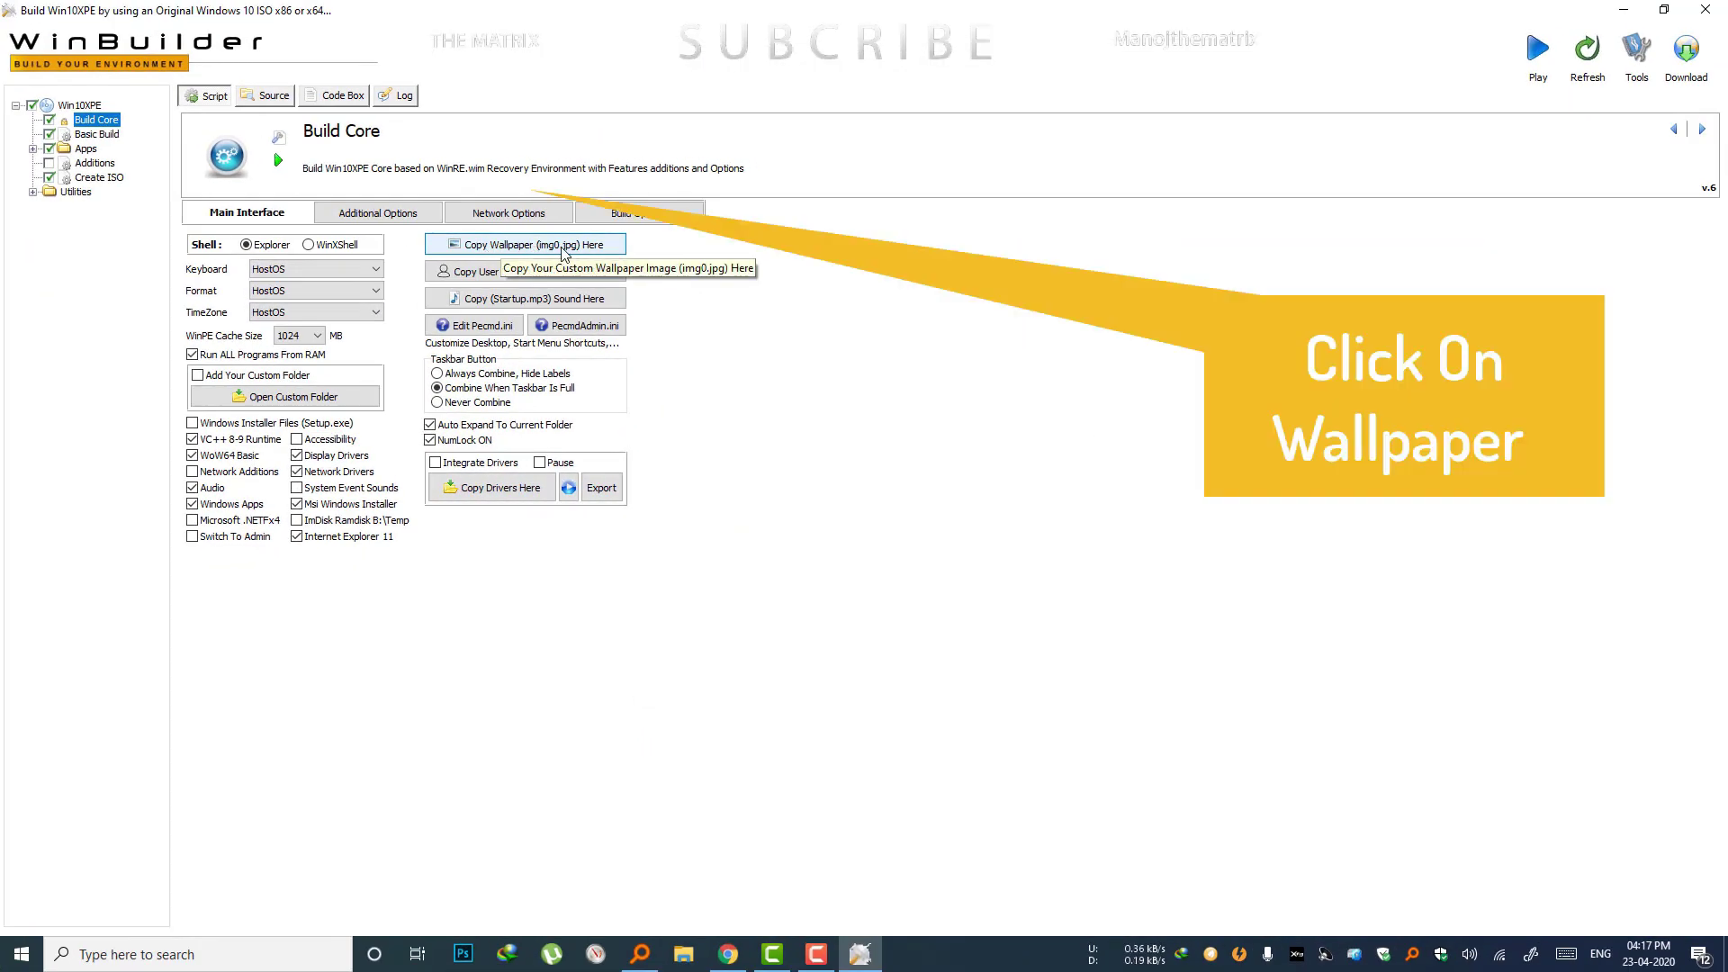
click(560, 245)
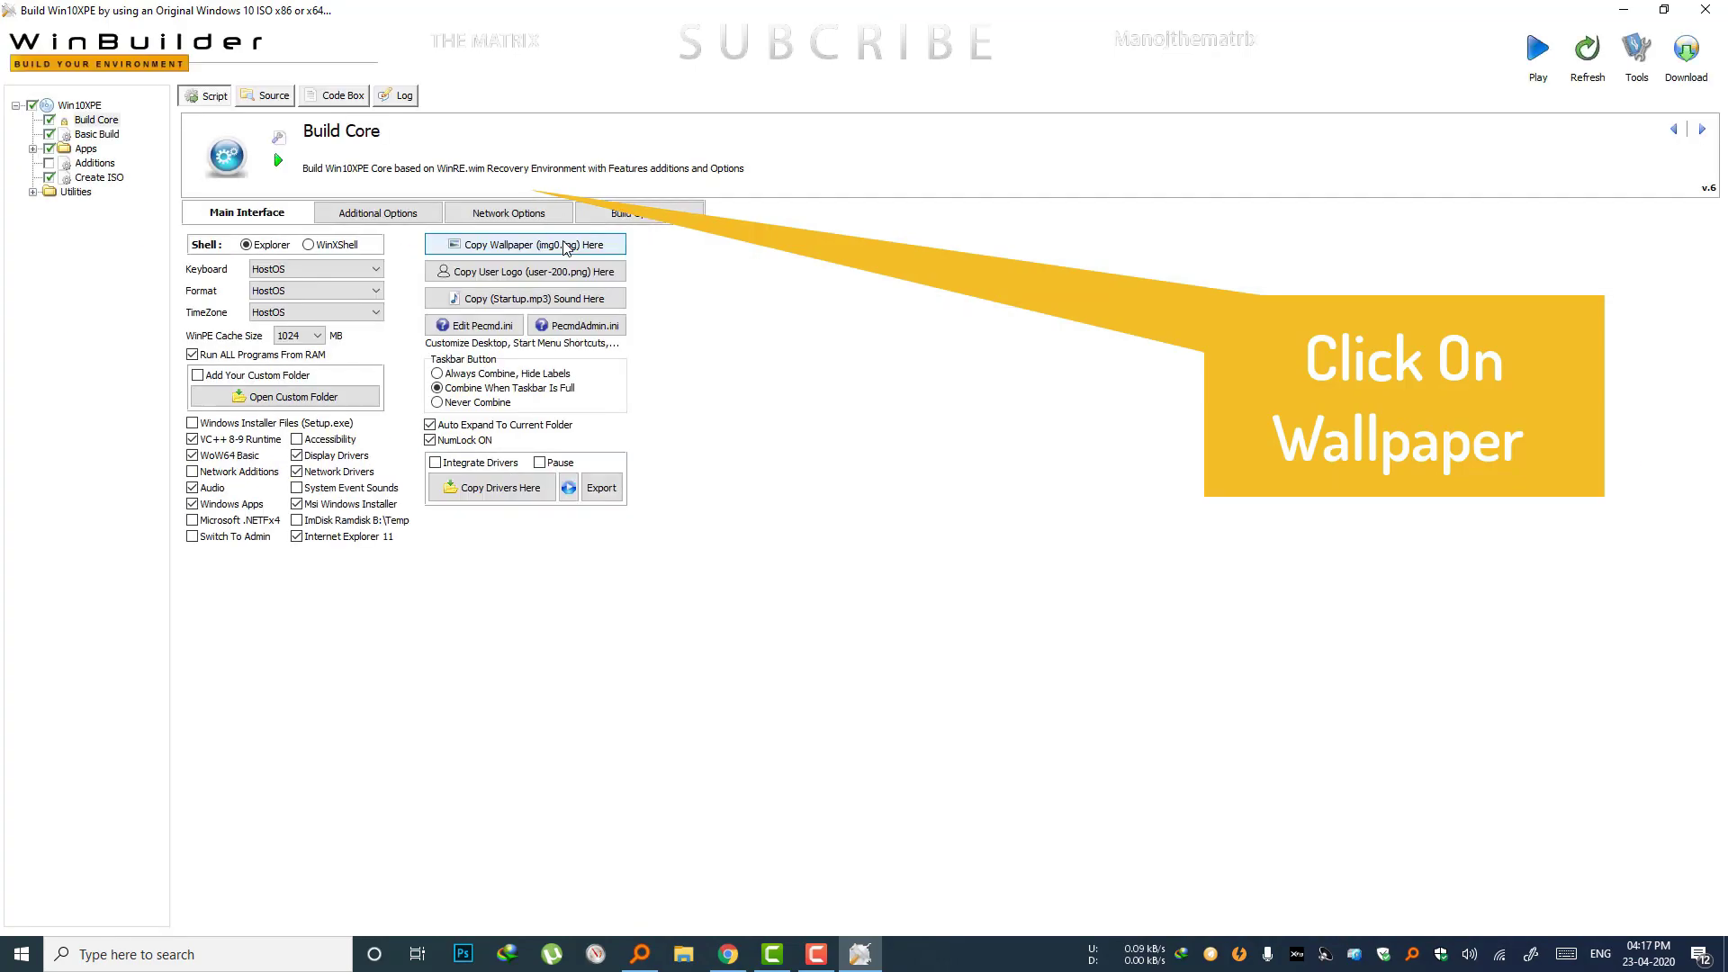
click(216, 223)
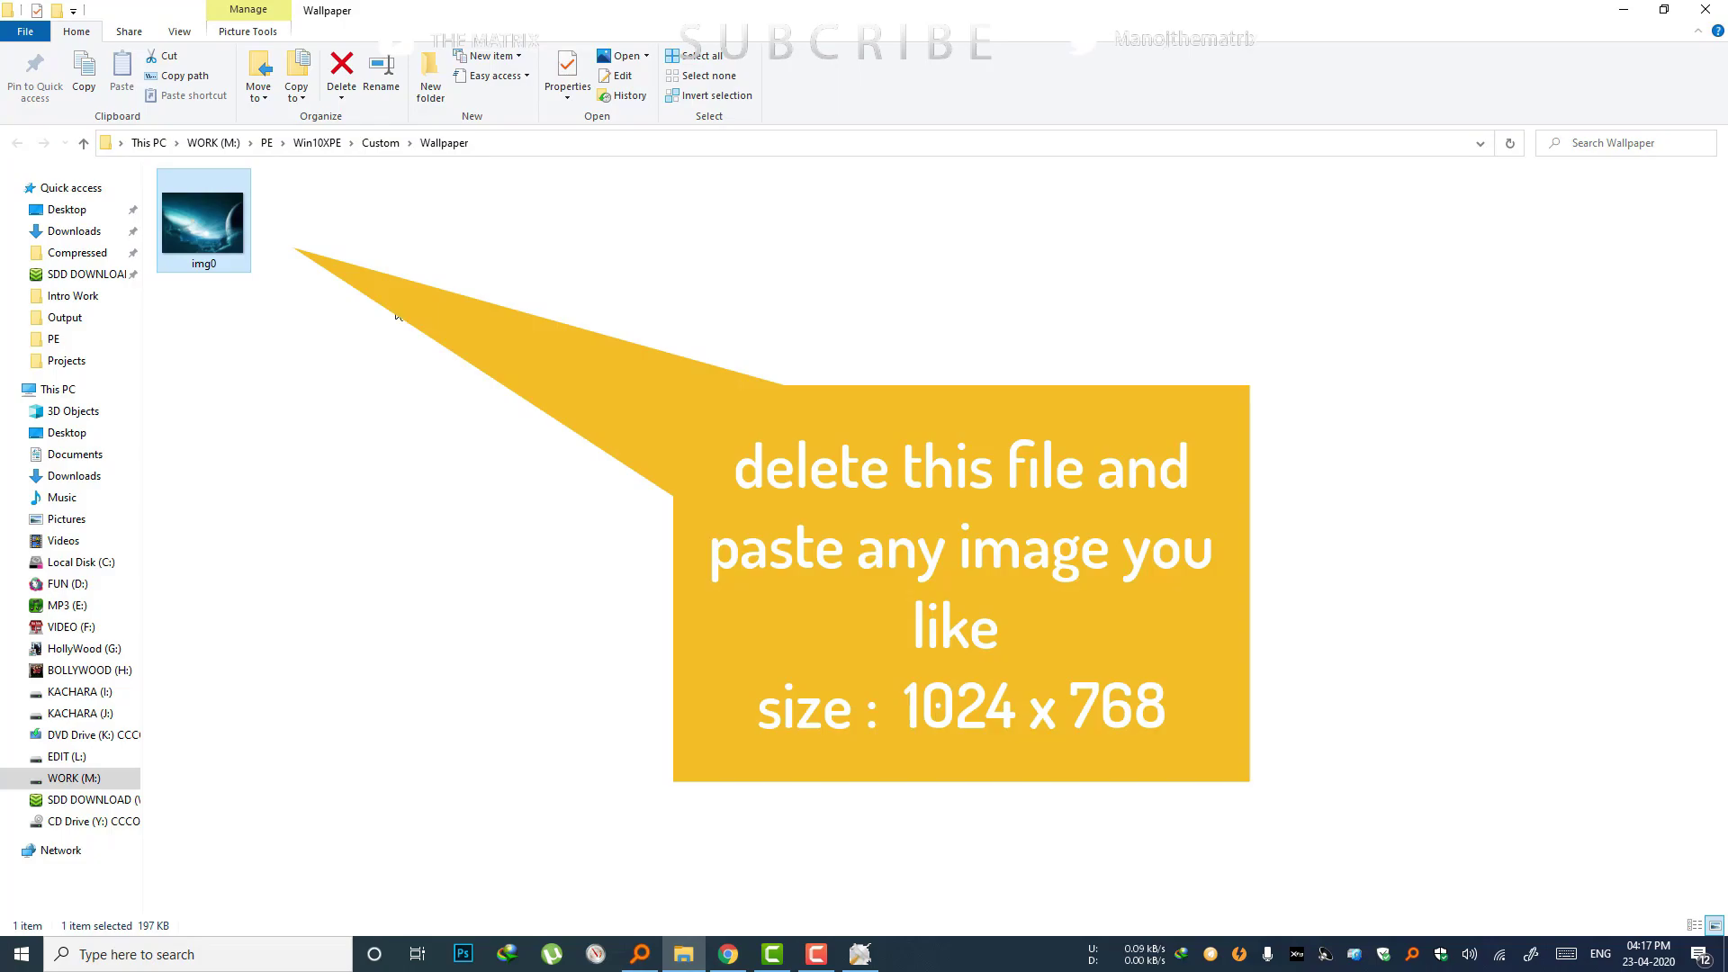
- Copy the mountain night-sky image from the Pictures folder into the Win10XPE Custom Wallpaper folder
key(F2)
click(398, 313)
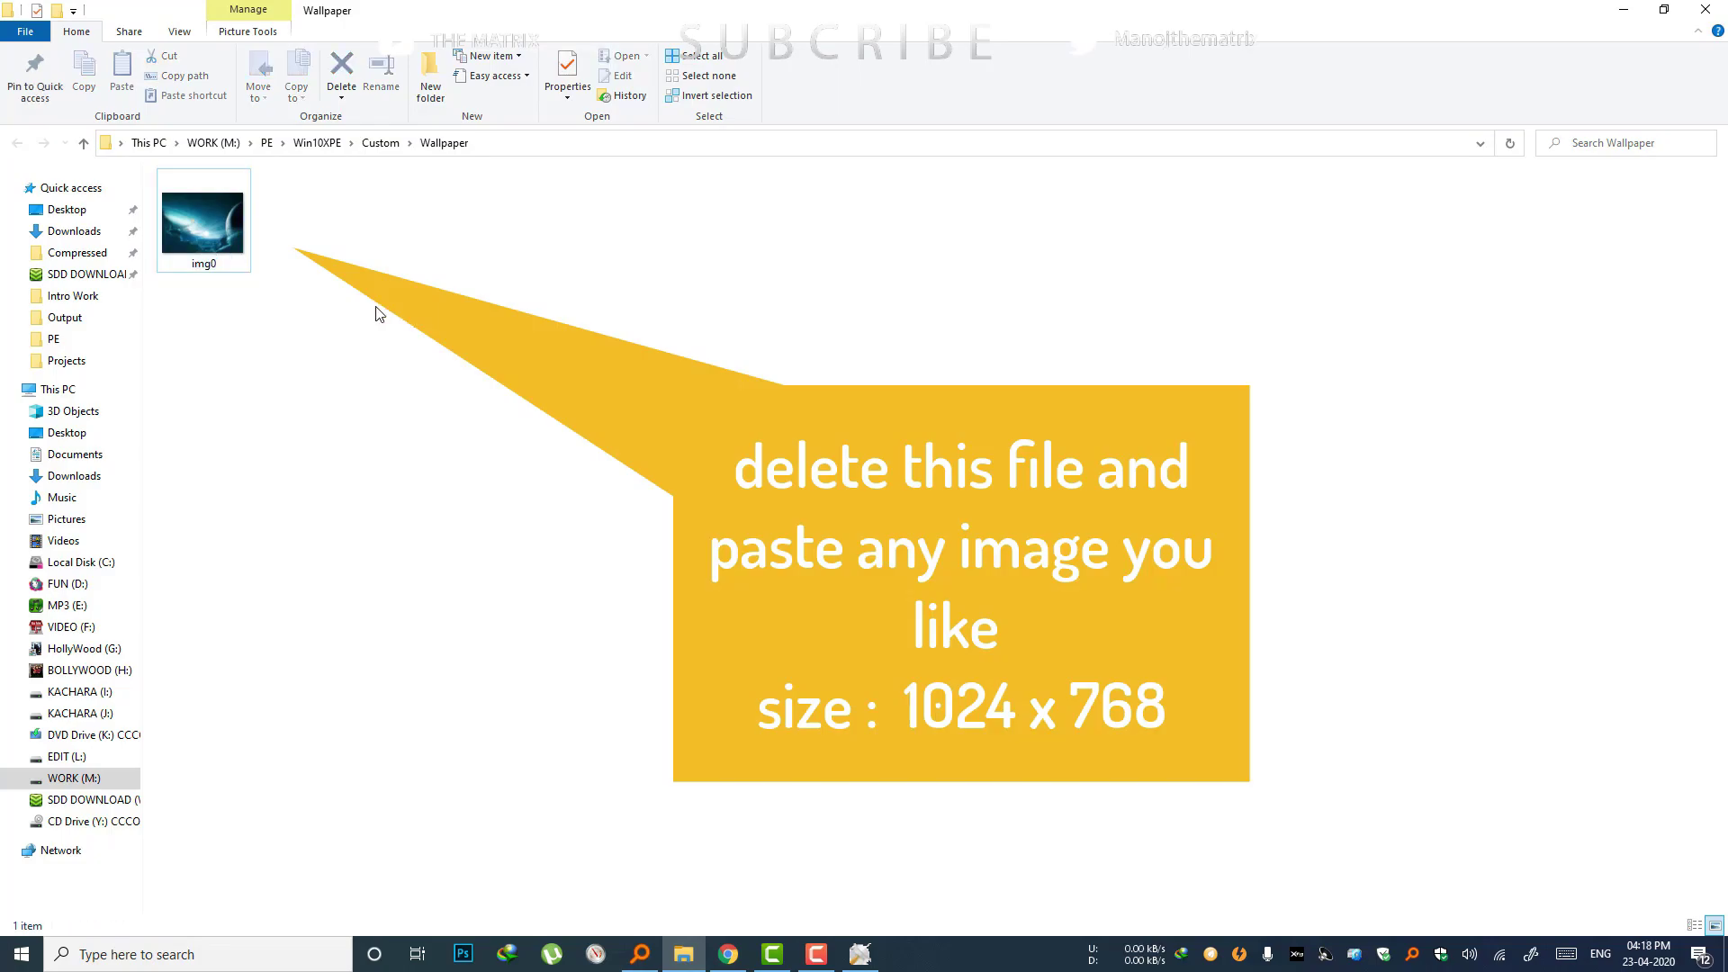
click(66, 520)
click(472, 258)
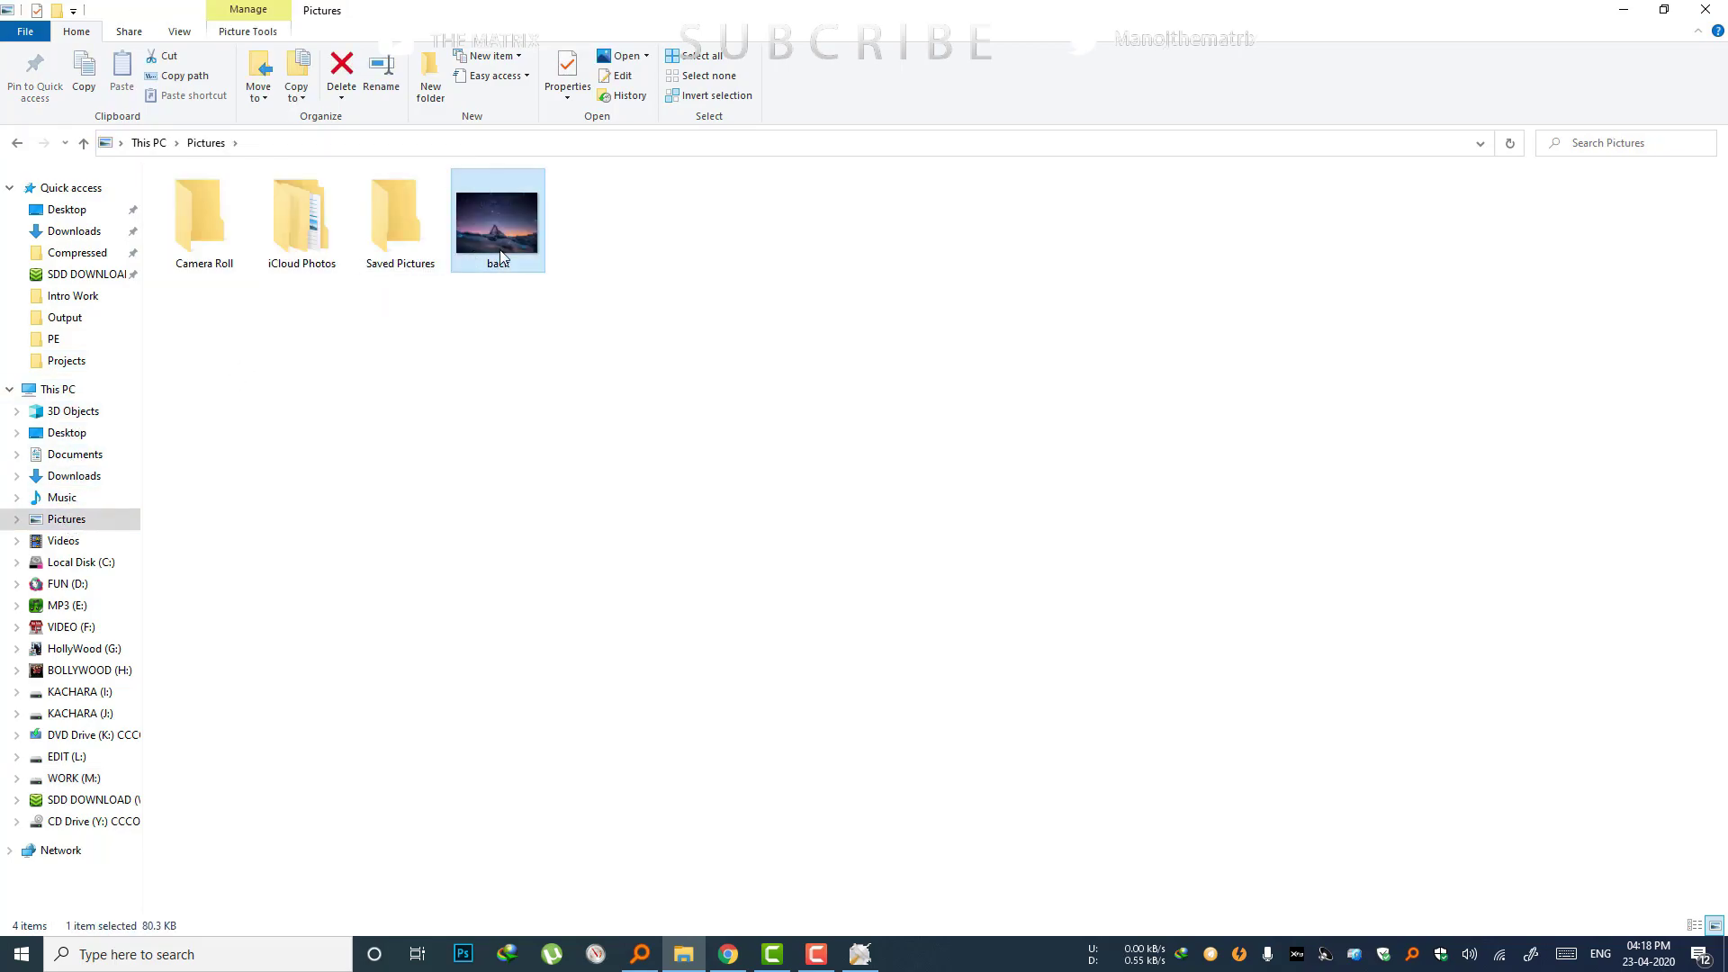
right_click(473, 259)
click(275, 833)
key(alt+Tab)
click(531, 244)
right_click(636, 274)
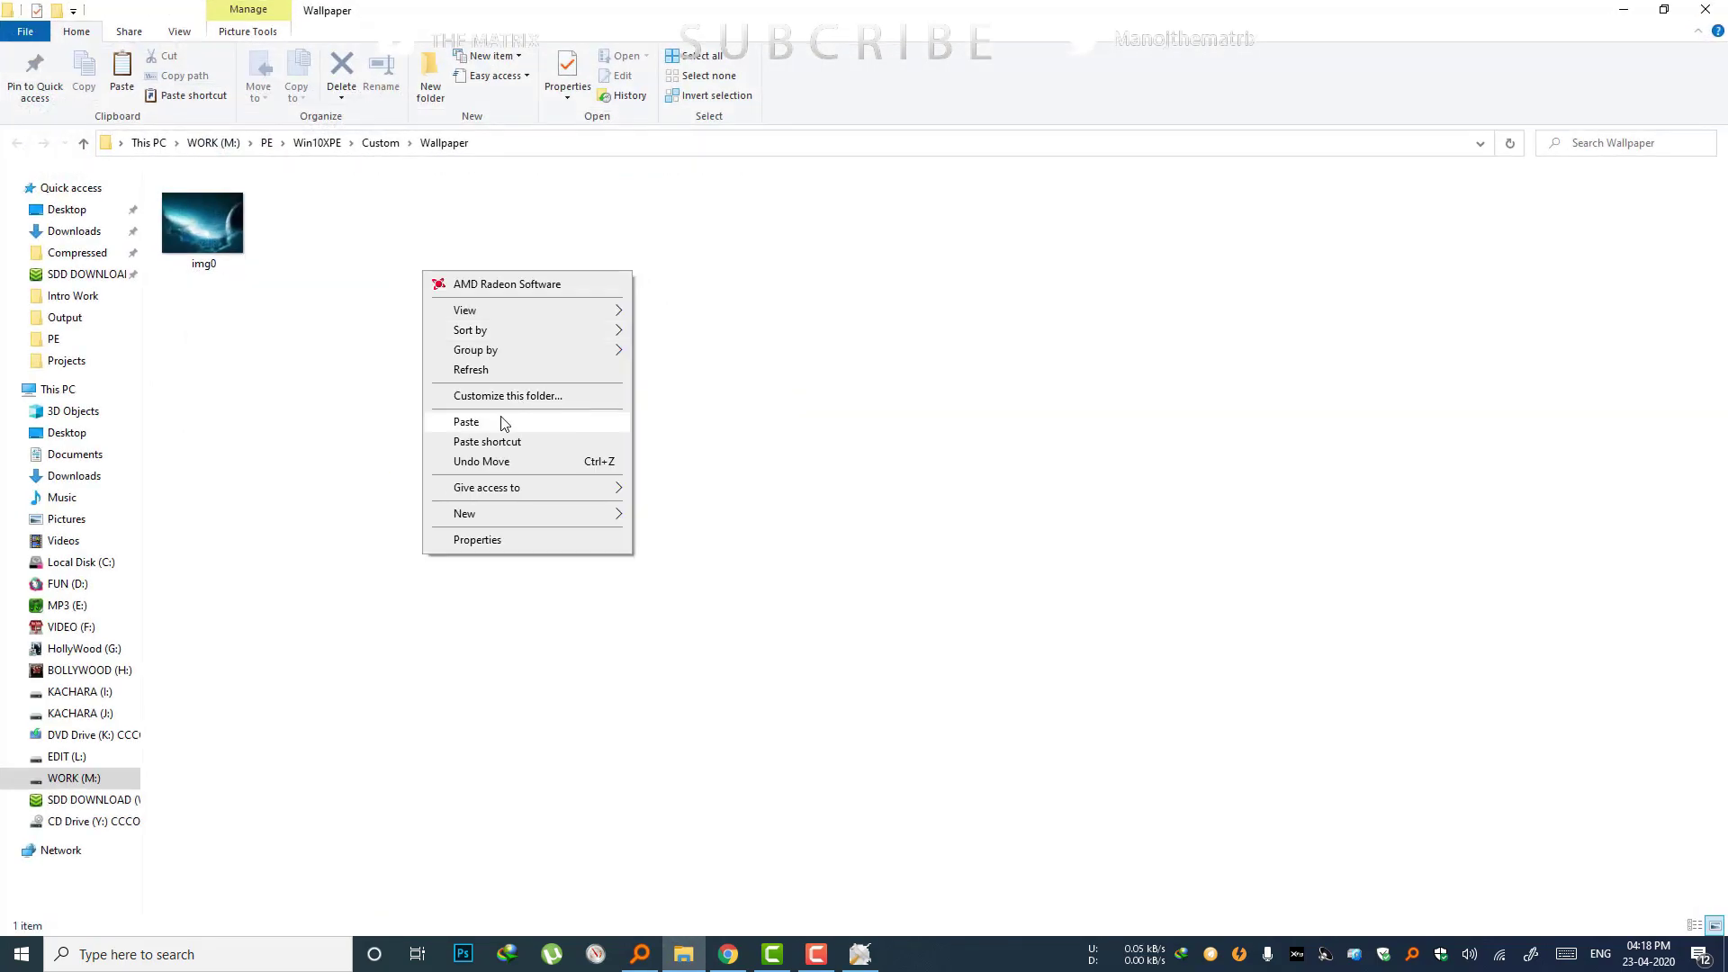
click(499, 418)
- Delete the original img0 image from the Wallpaper folder
click(289, 222)
key(F2)
key(Escape)
click(444, 354)
click(302, 225)
key(Delete)
- Rename the pasted mountain image as img0 and close the Wallpaper folder
click(208, 249)
key(F2)
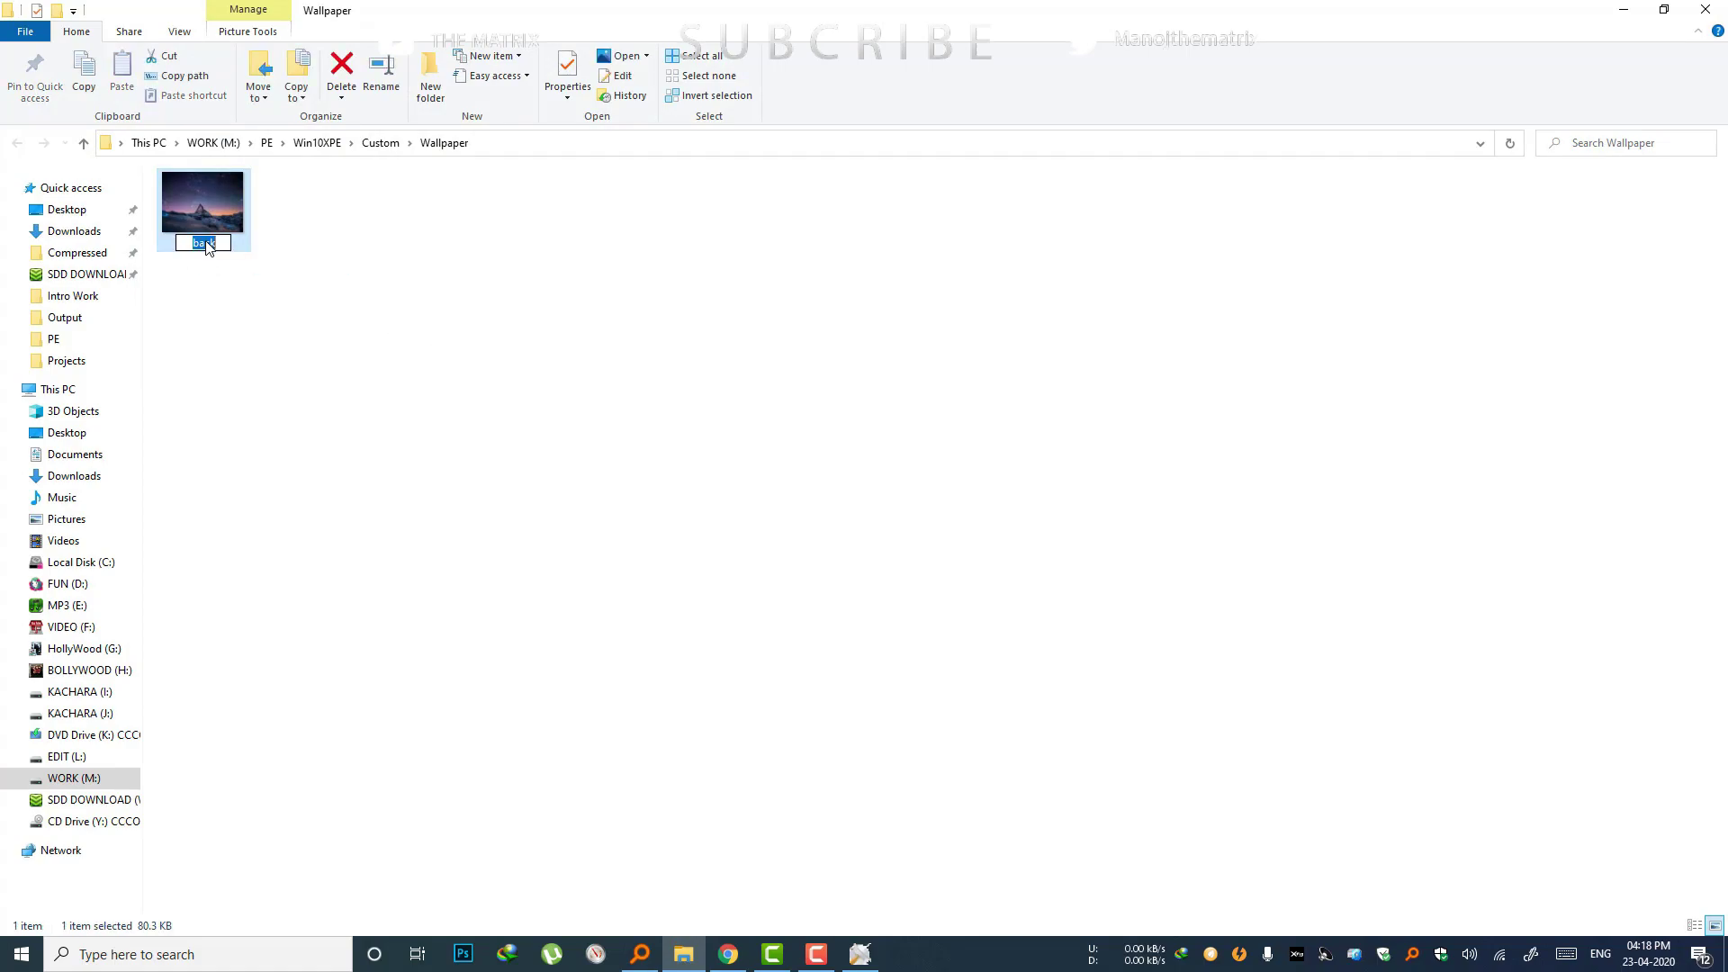
click(380, 313)
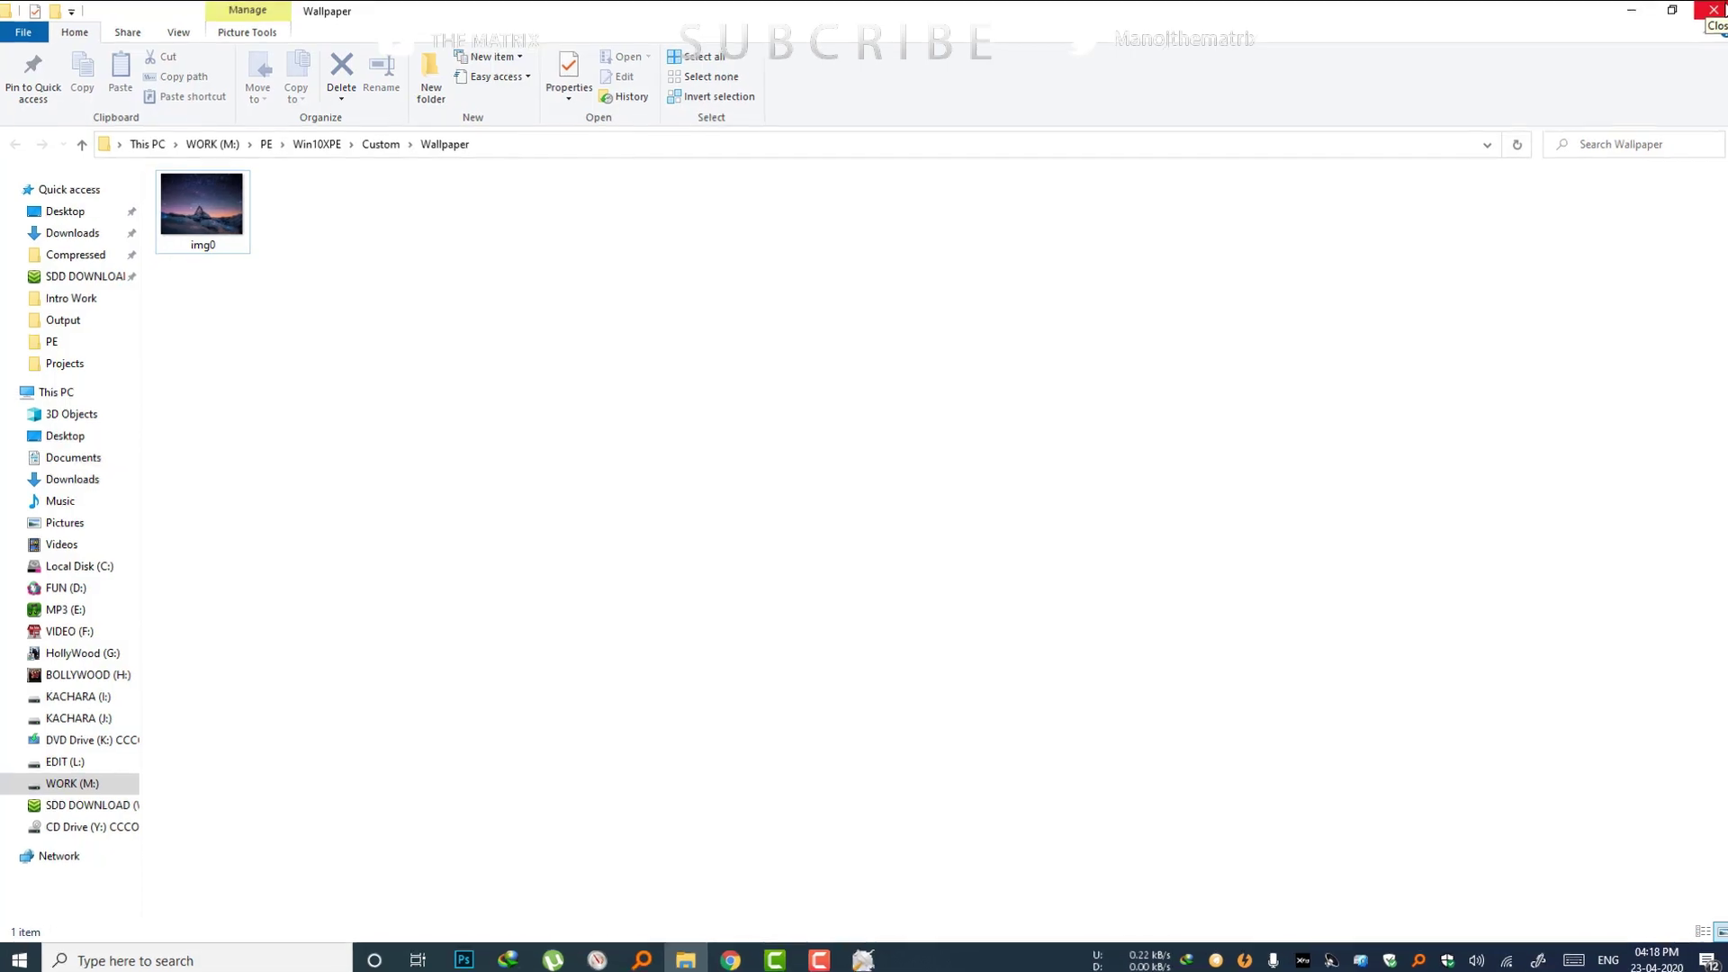
click(1706, 9)
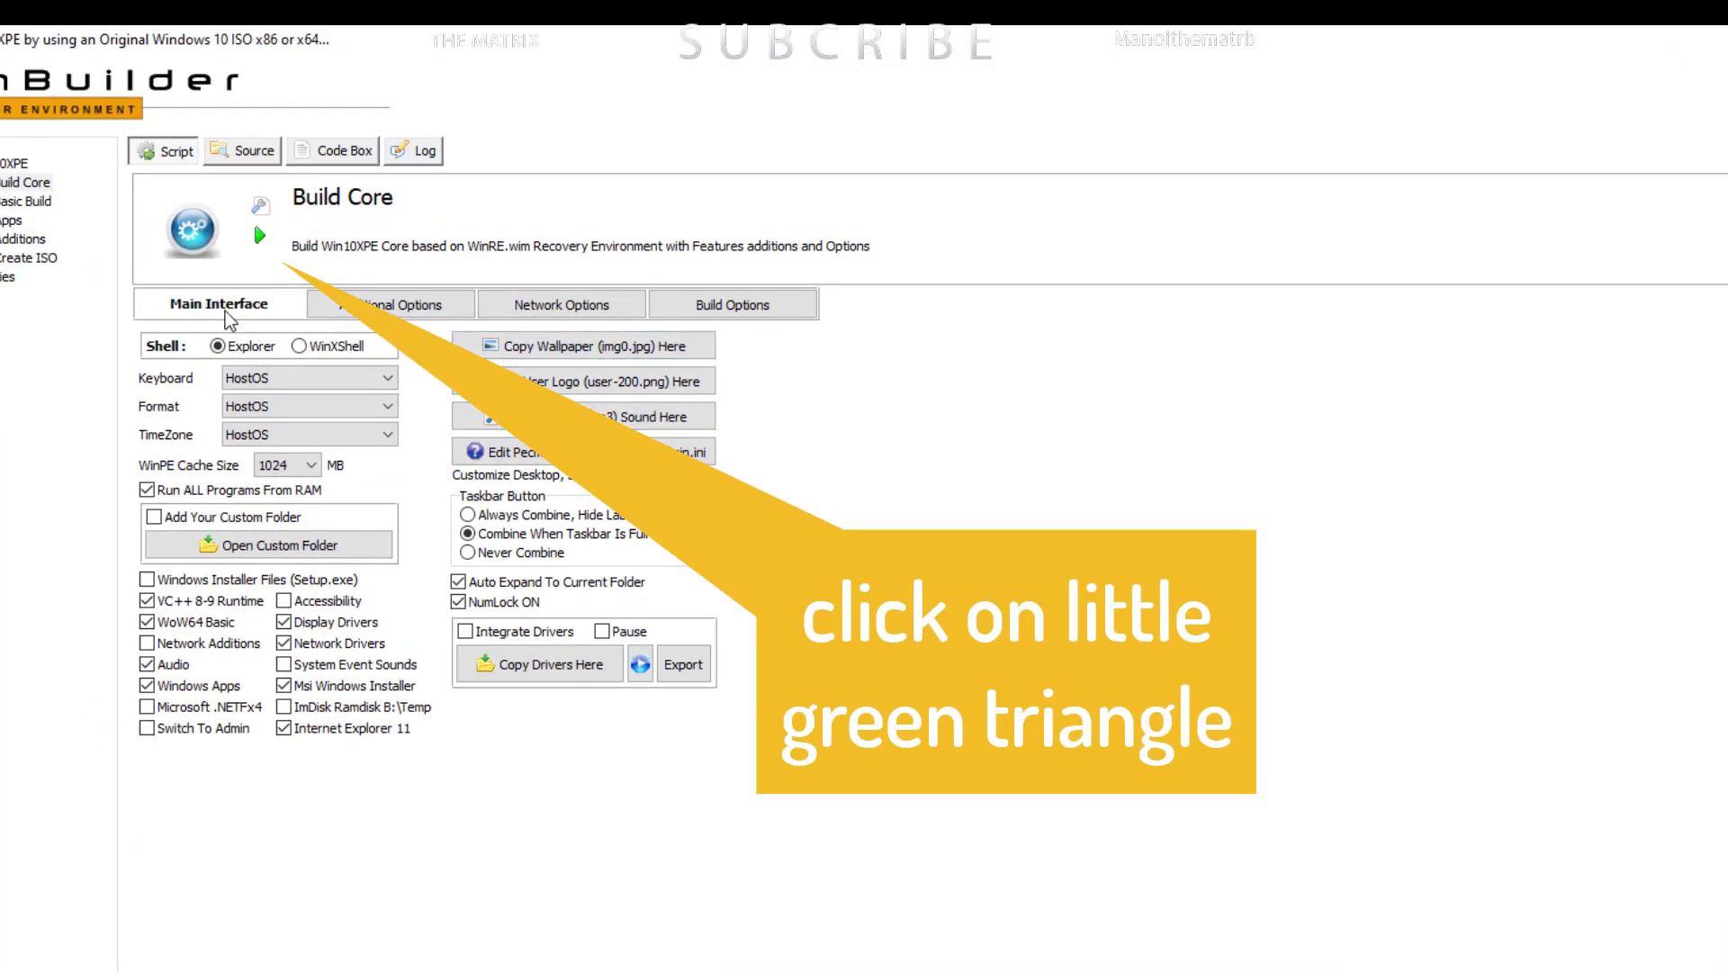
- Run the Build Core script and agree to download the required Windows ADK files
click(259, 236)
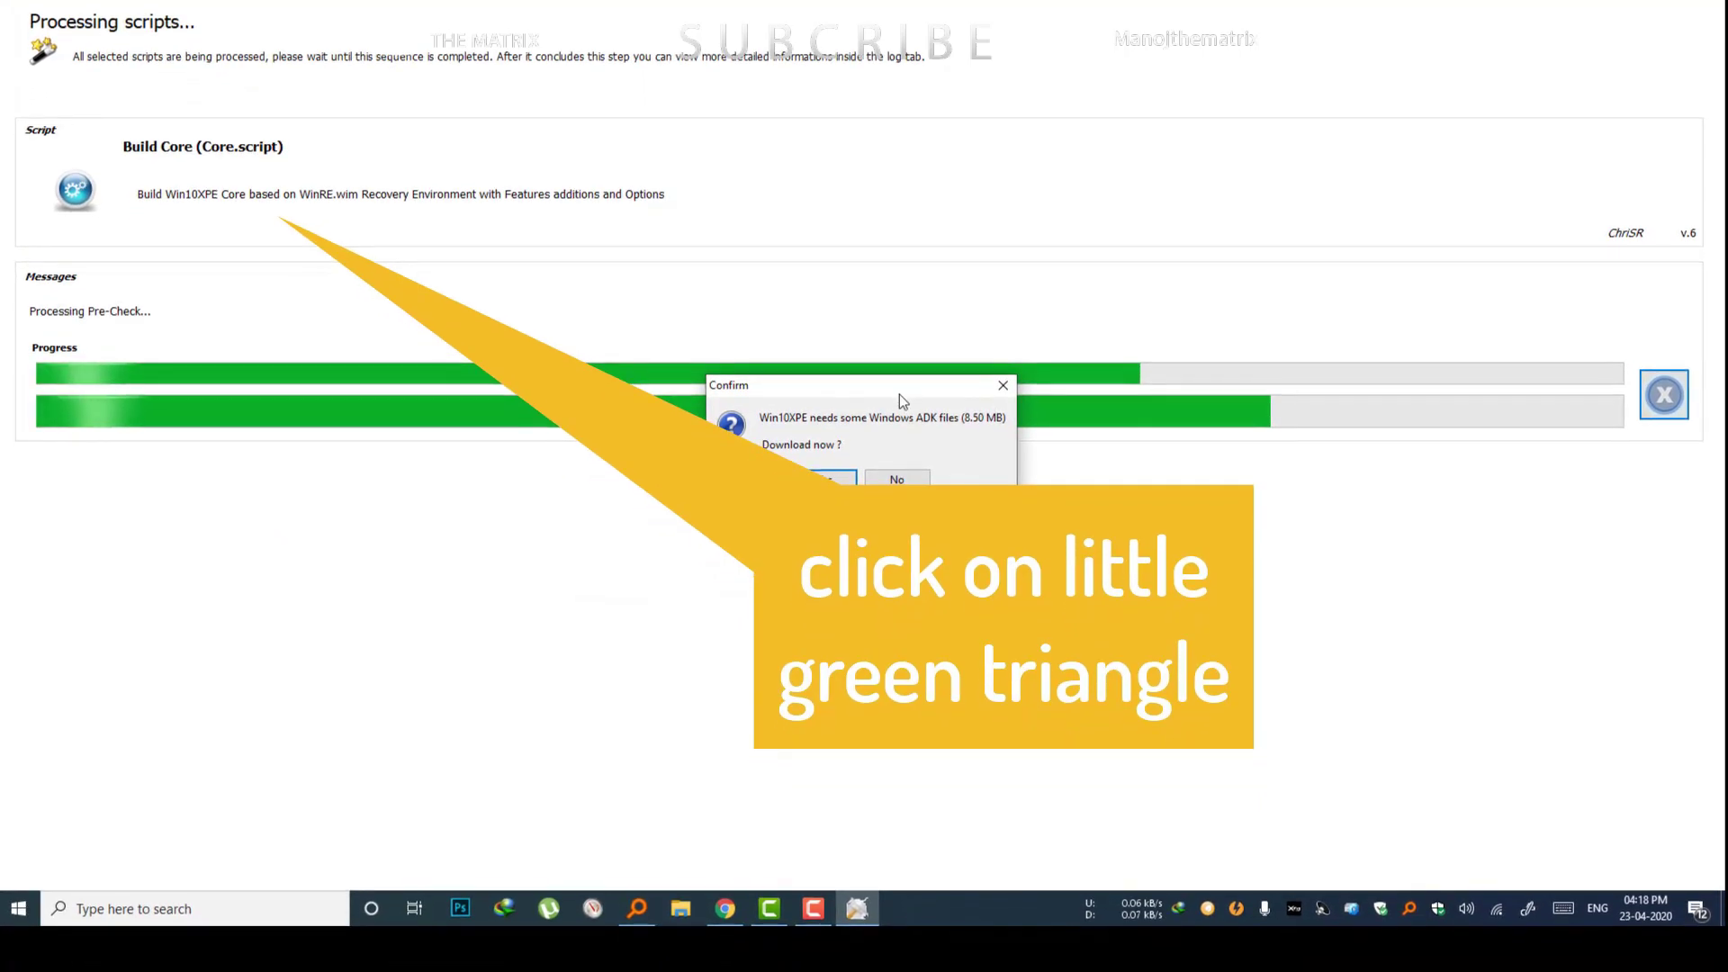
drag(902, 393, 717, 394)
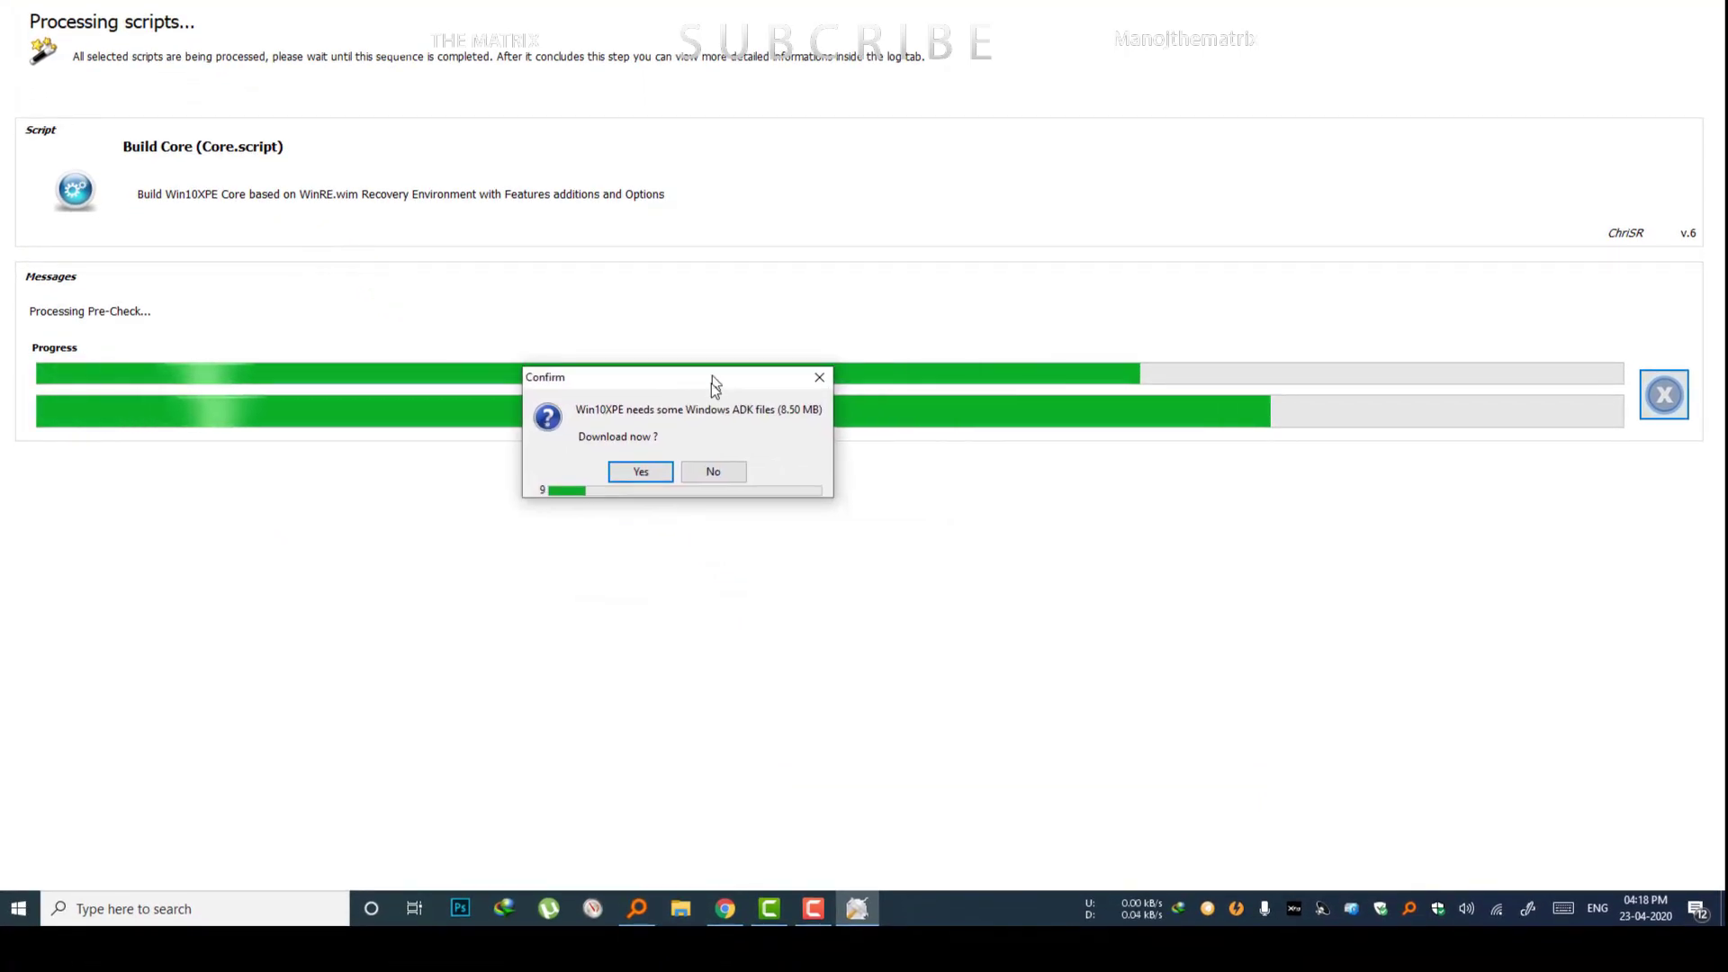
click(663, 478)
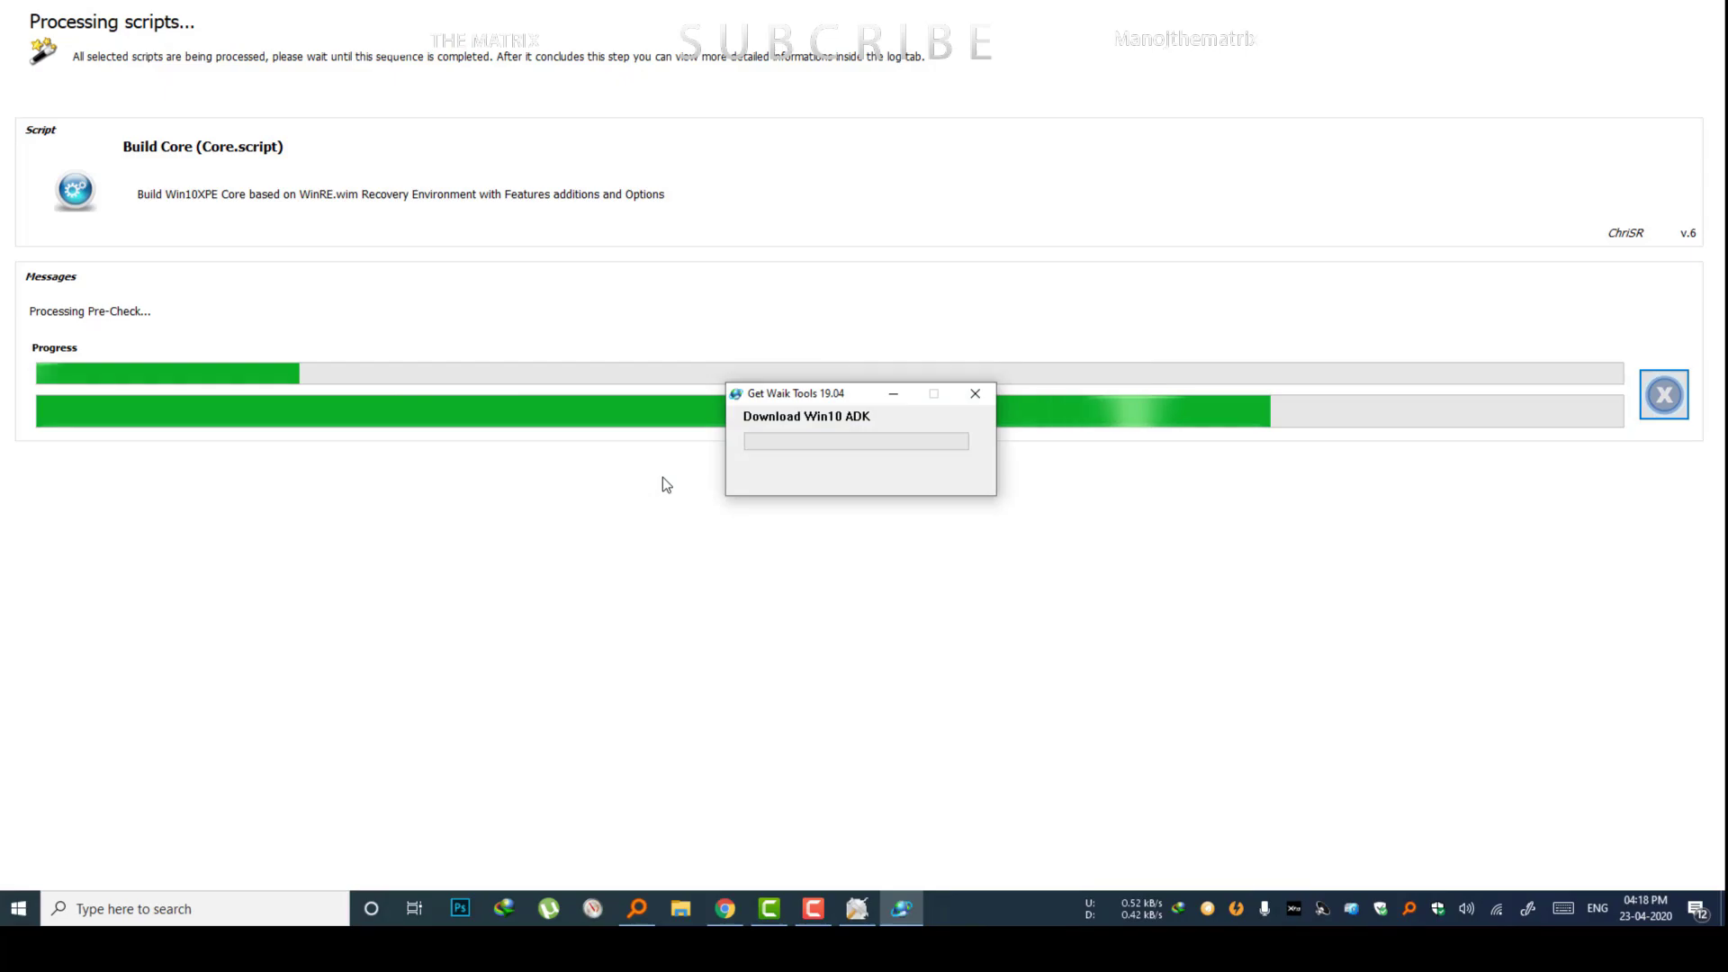